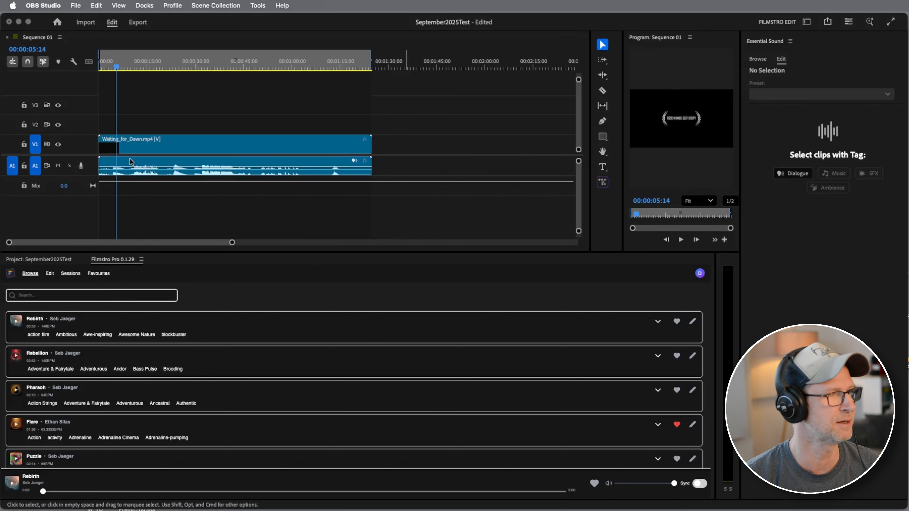
scroll(35, 310, down, 1)
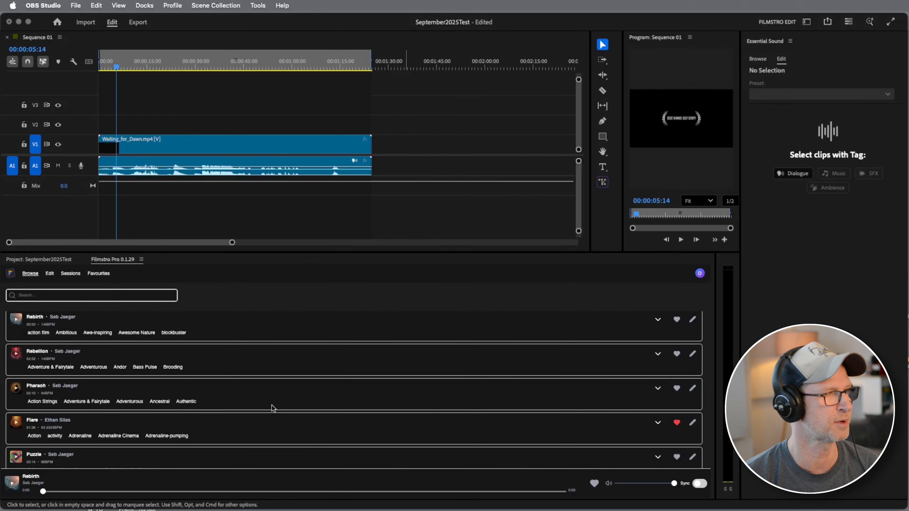
scroll(225, 380, up, 1)
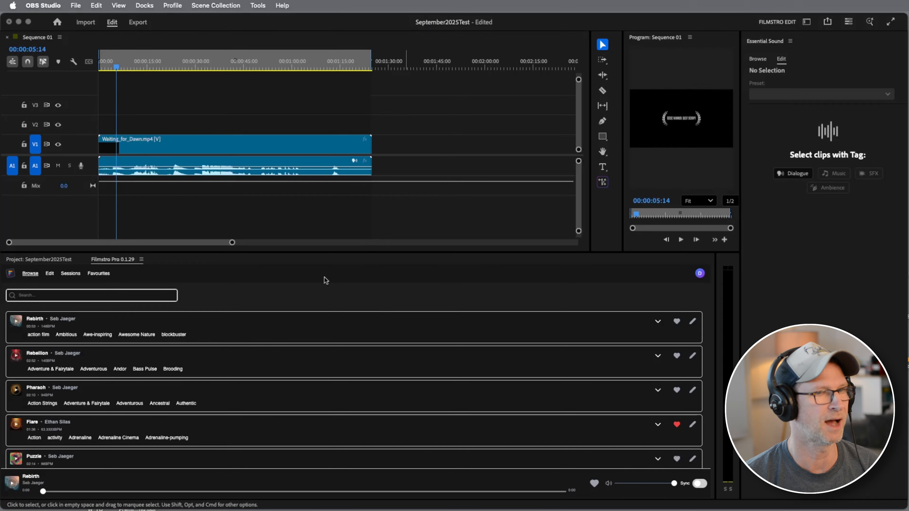
scroll(530, 401, down, 3)
scroll(394, 397, up, 3)
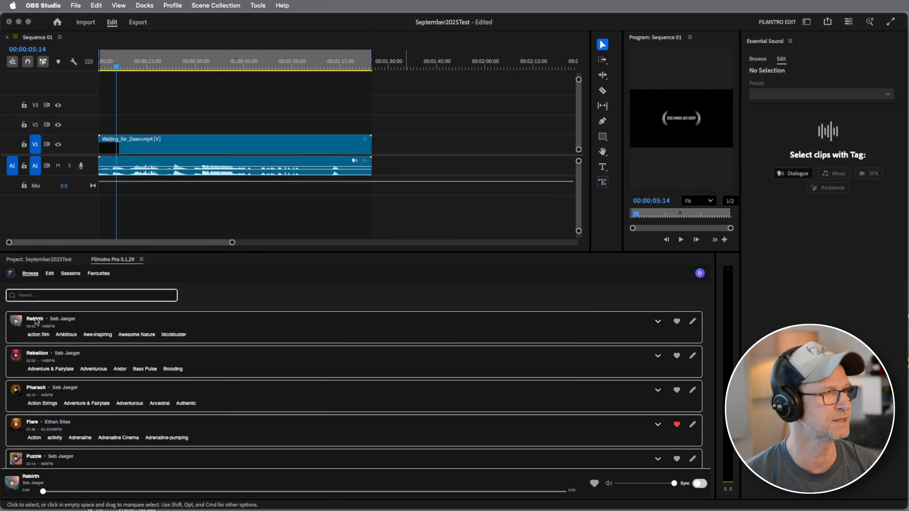
Turn on Sync and preview the Rebirth track against the video sequence, stopping after a few seconds.
click(702, 485)
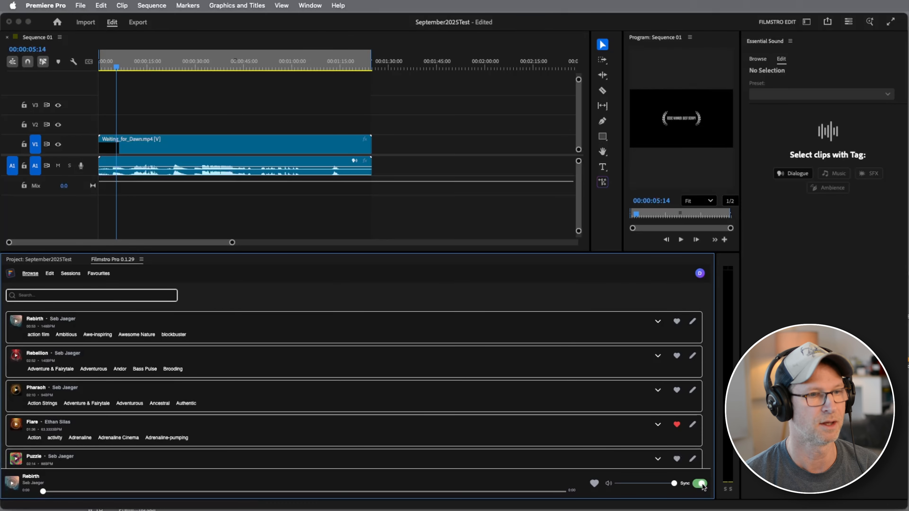
click(11, 320)
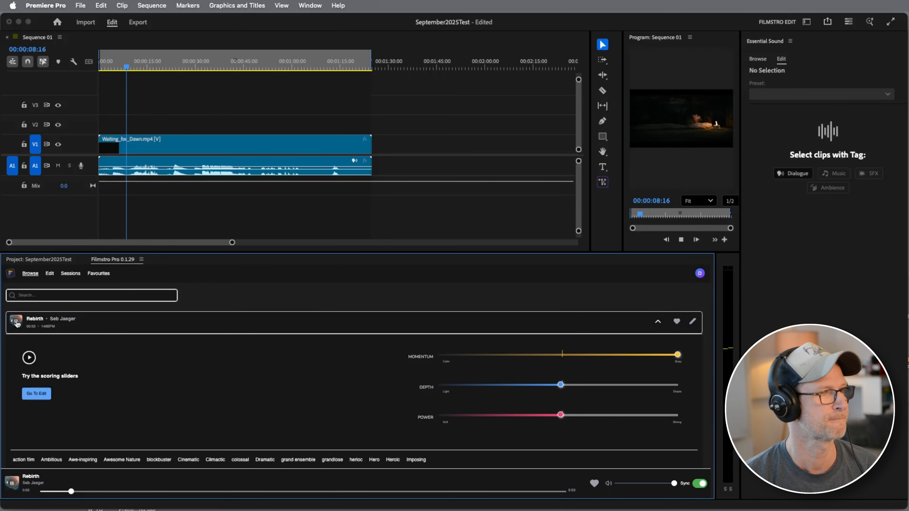
click(16, 324)
Audition other tracks in the browse list, including Rebellion, Puzzle and Magic, and stop playback on Magic.
scroll(29, 401, down, 3)
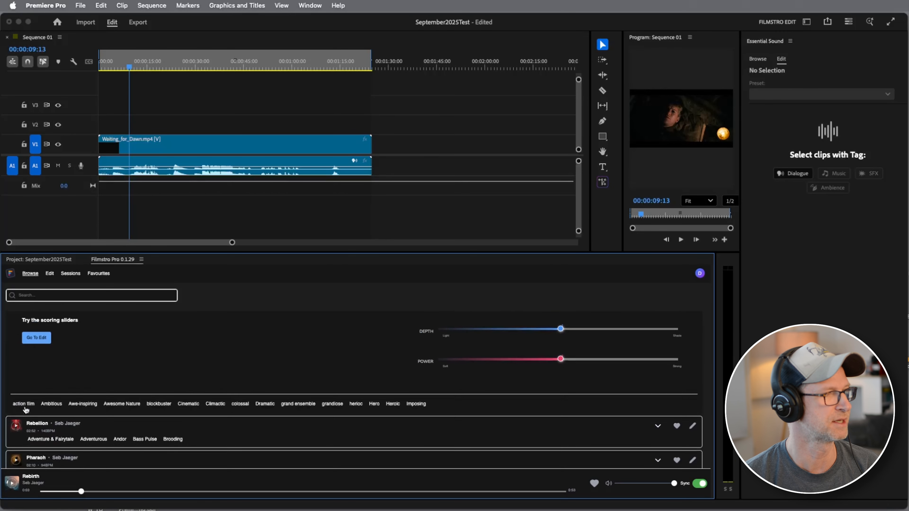
click(35, 426)
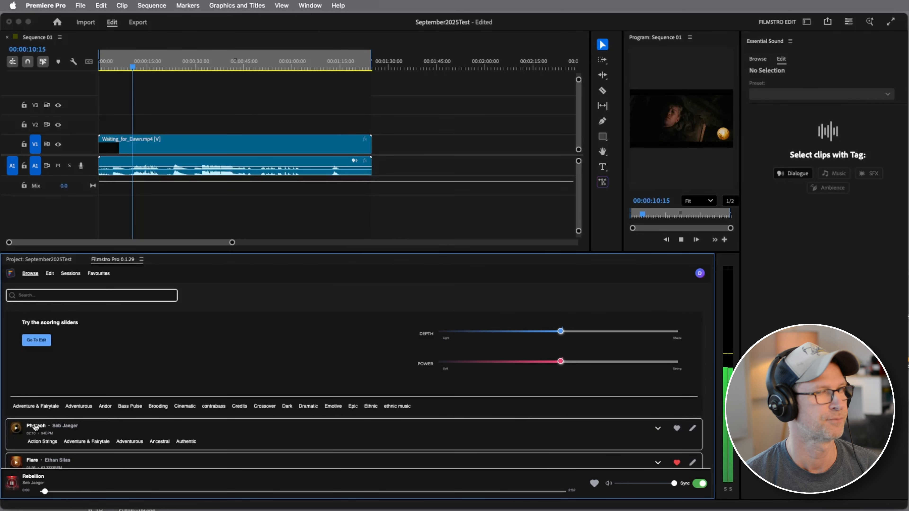
scroll(28, 428, down, 4)
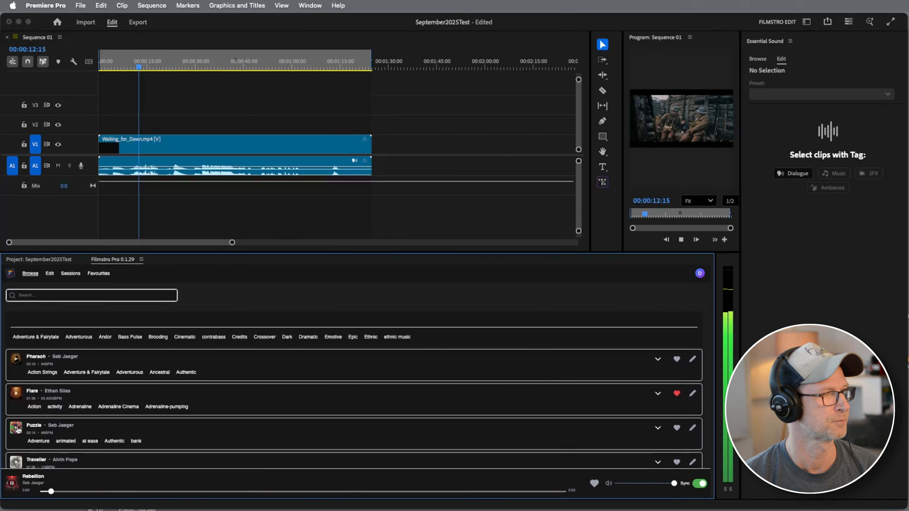
scroll(18, 430, down, 2)
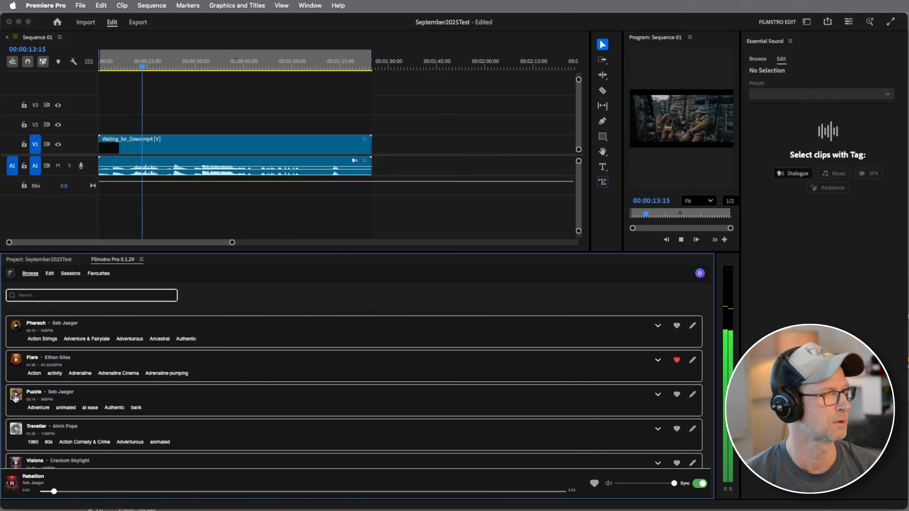
click(17, 398)
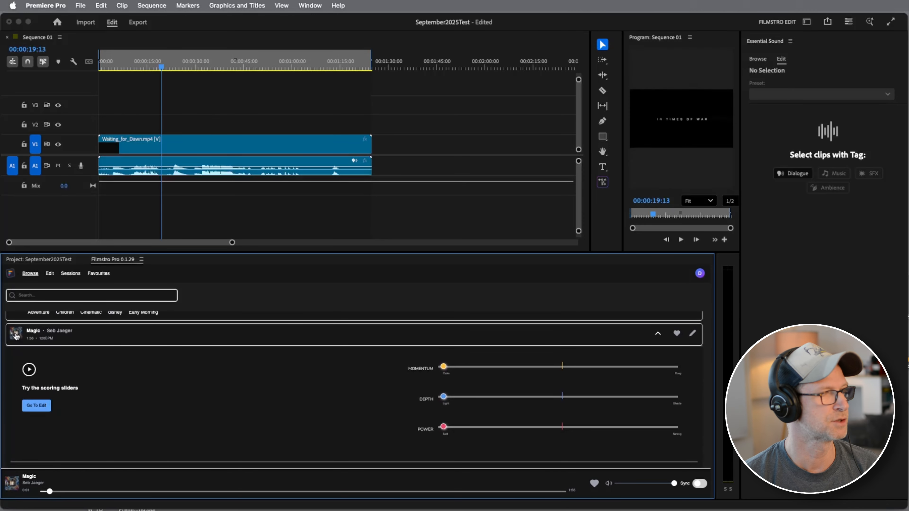
click(16, 335)
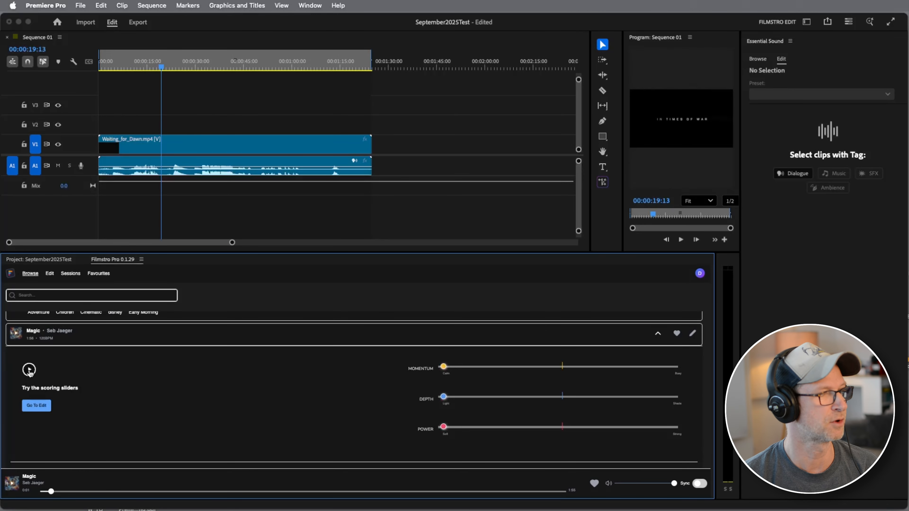
Return the sequence playhead to the start, turn on Sync and play Magic's scoring preview together with the video.
click(29, 370)
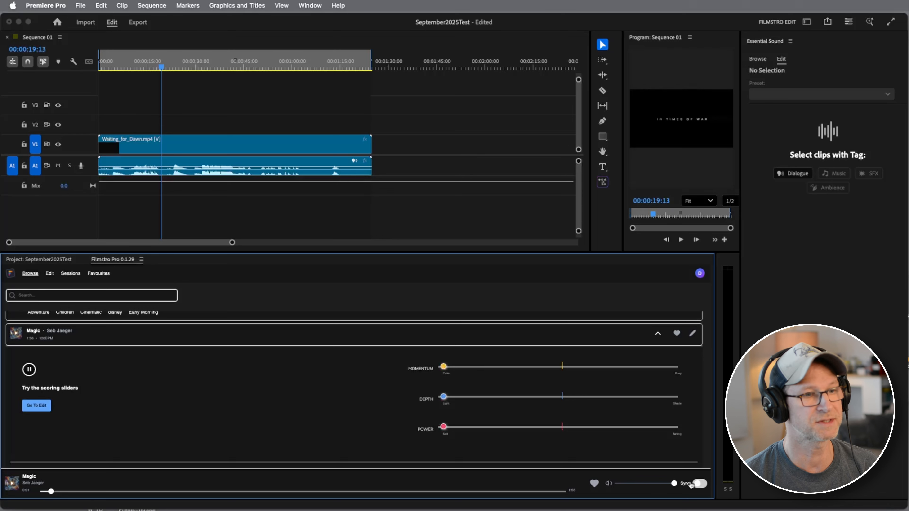
click(30, 373)
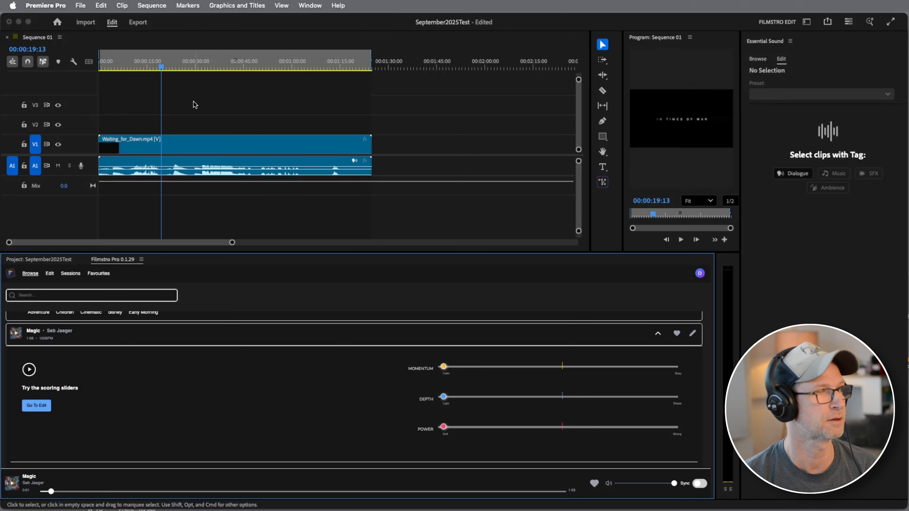
drag(142, 67, 97, 66)
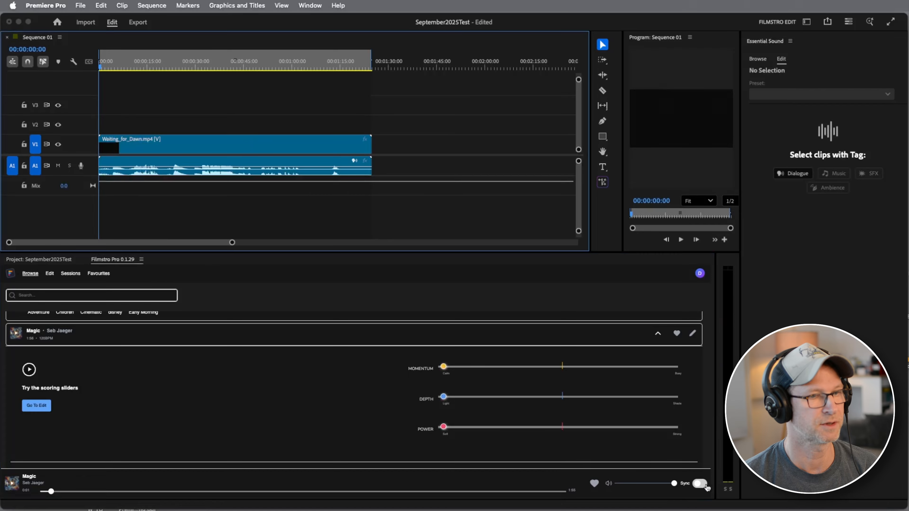
click(700, 484)
click(30, 372)
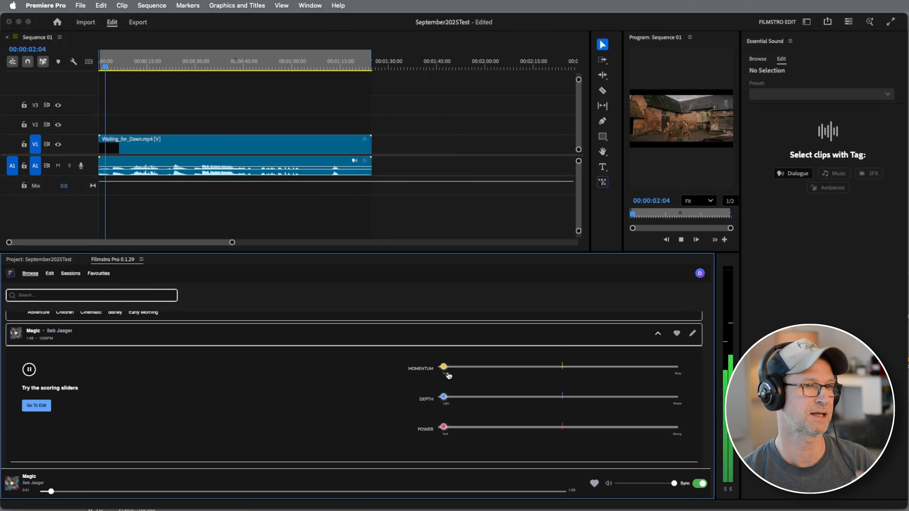
Try Magic's scoring sliders during playback: Momentum high, Depth and Power about midway; stop the preview.
drag(448, 375, 644, 374)
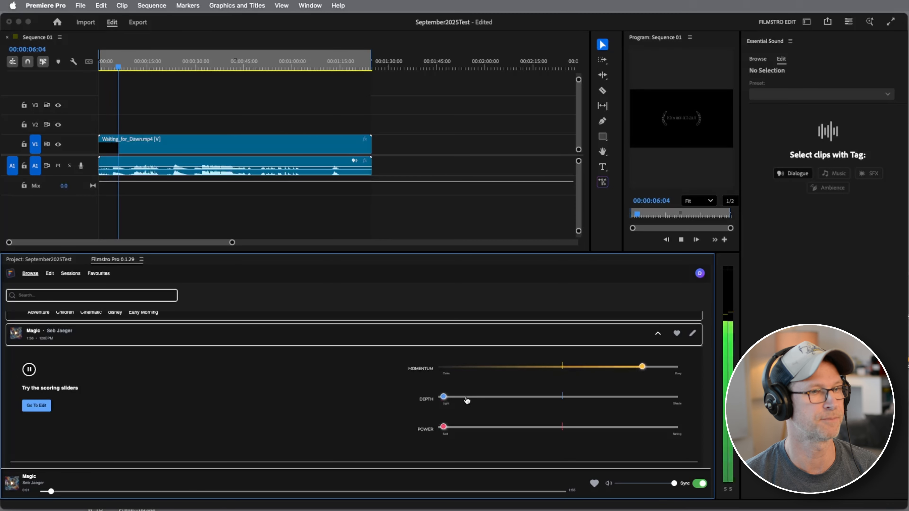
drag(468, 400, 562, 399)
drag(444, 428, 558, 430)
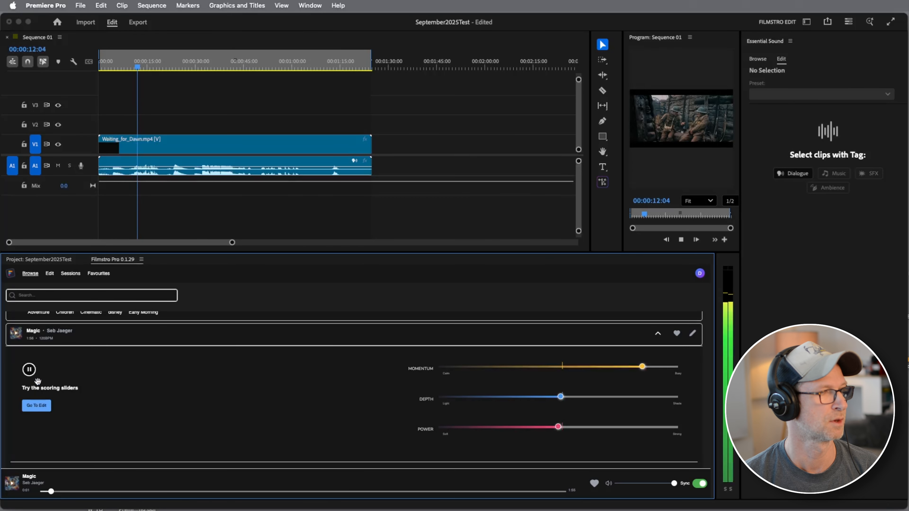
click(30, 371)
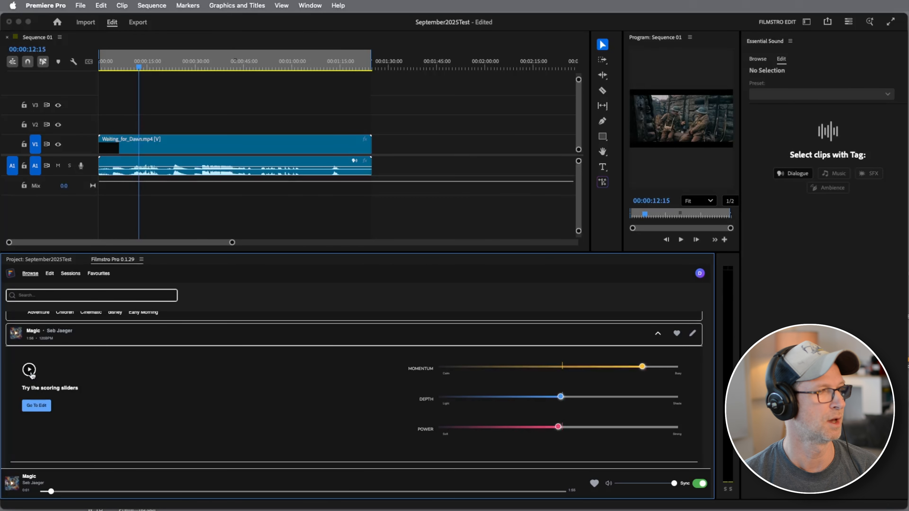
Open Magic in the scoring editor, turn on Sync and play it with the video sequence.
click(36, 405)
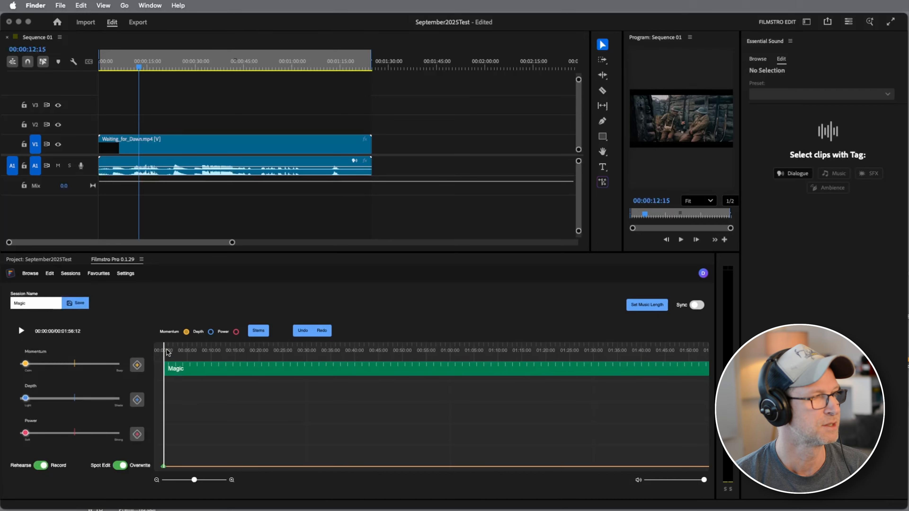
click(697, 304)
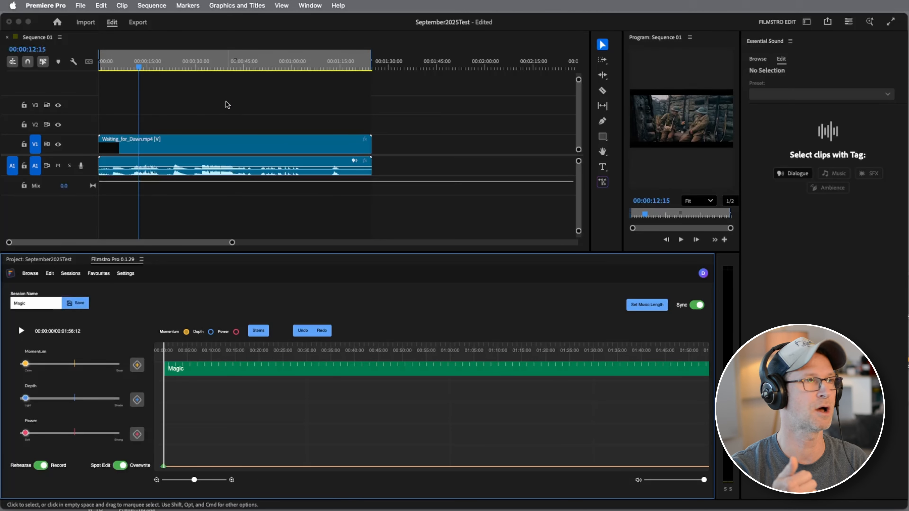
key(space)
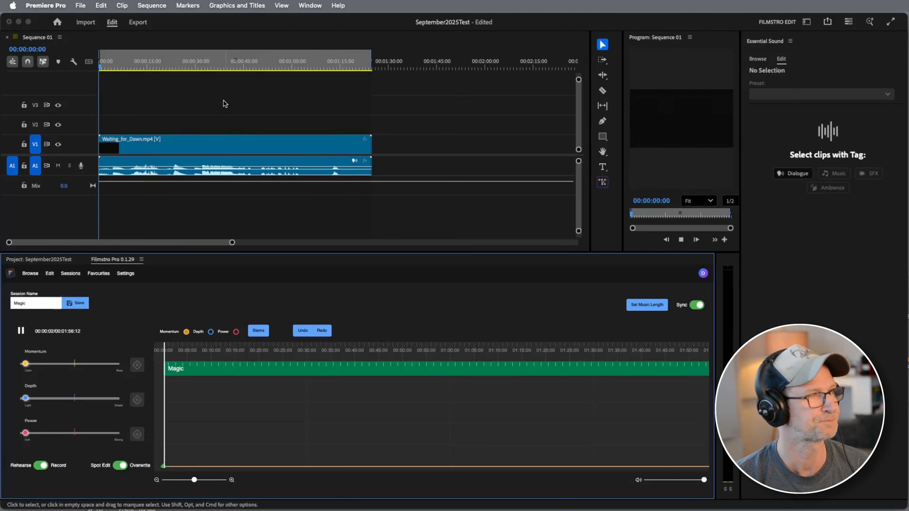
Mute the sequence's A1 audio track, lower the music volume to about a third and stop playback.
click(58, 166)
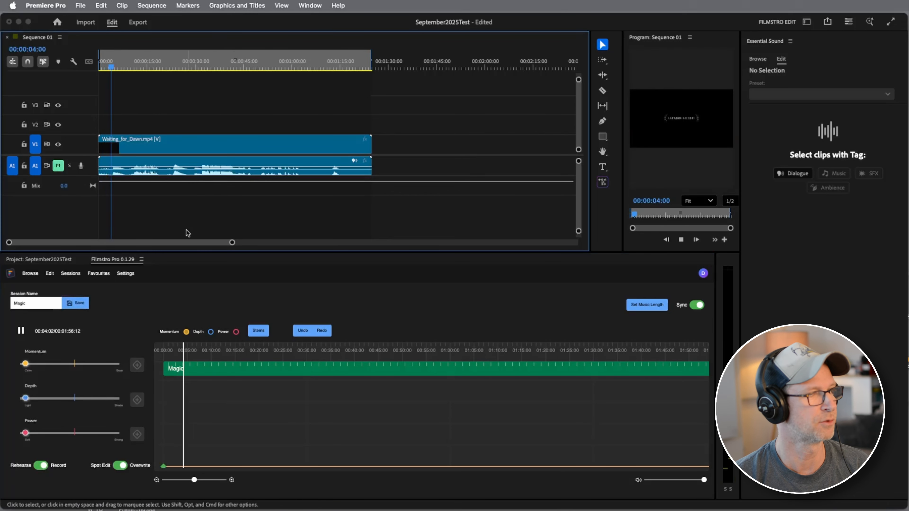
drag(705, 484, 664, 482)
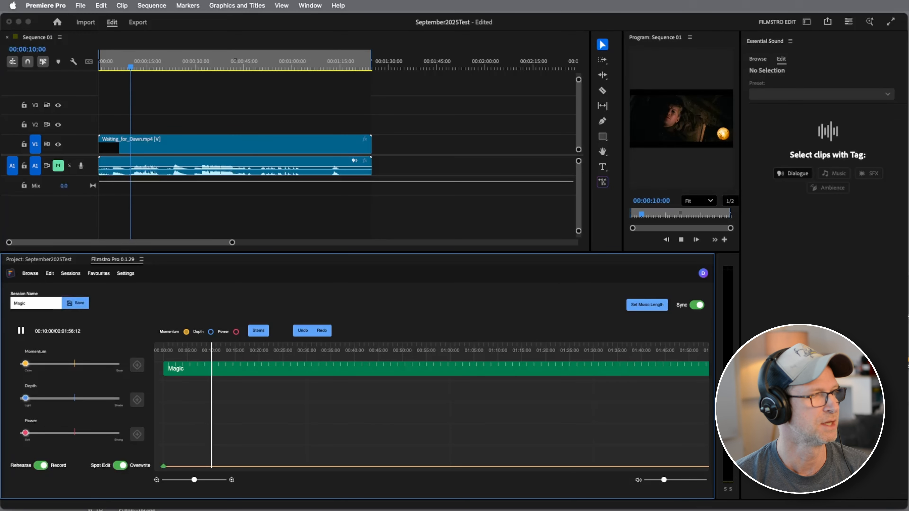
key(space)
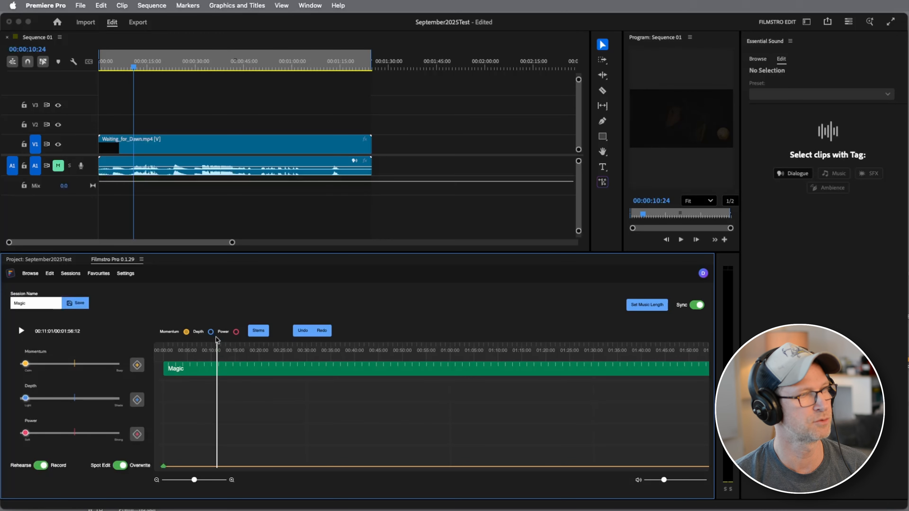
Test Sync by panel focus: play the sequence briefly from its timeline, and scrub Magic's playhead back to the start.
click(204, 113)
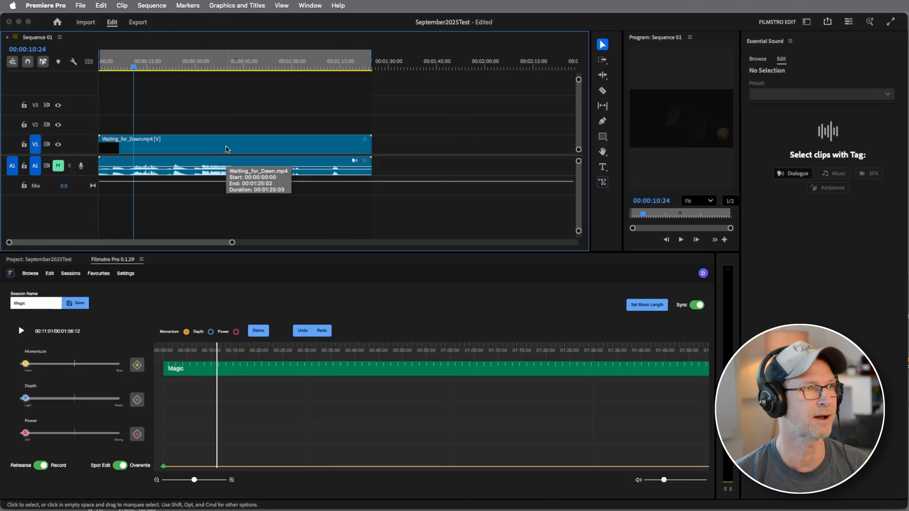
key(space)
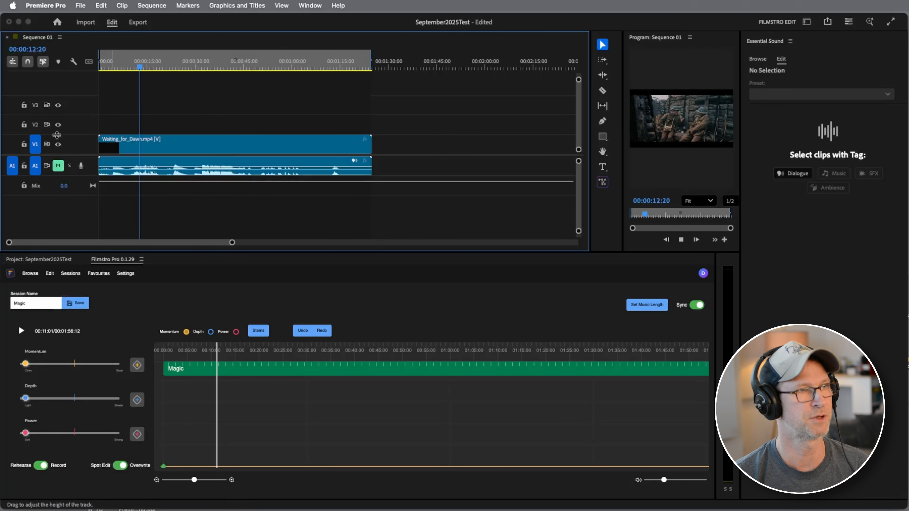
key(space)
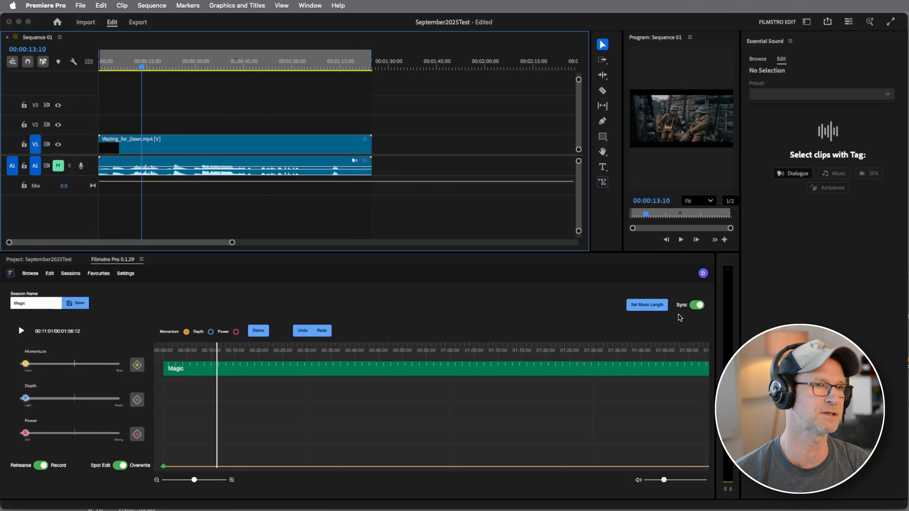
click(437, 324)
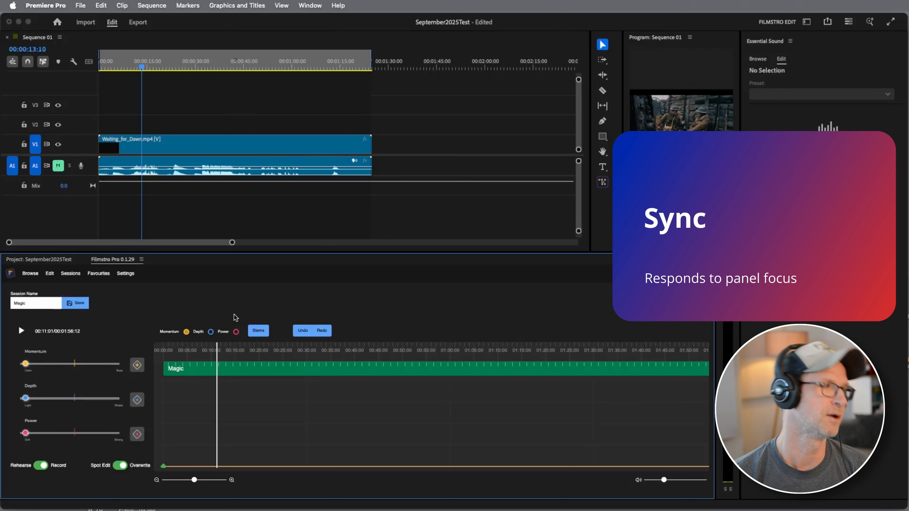
drag(196, 350, 163, 350)
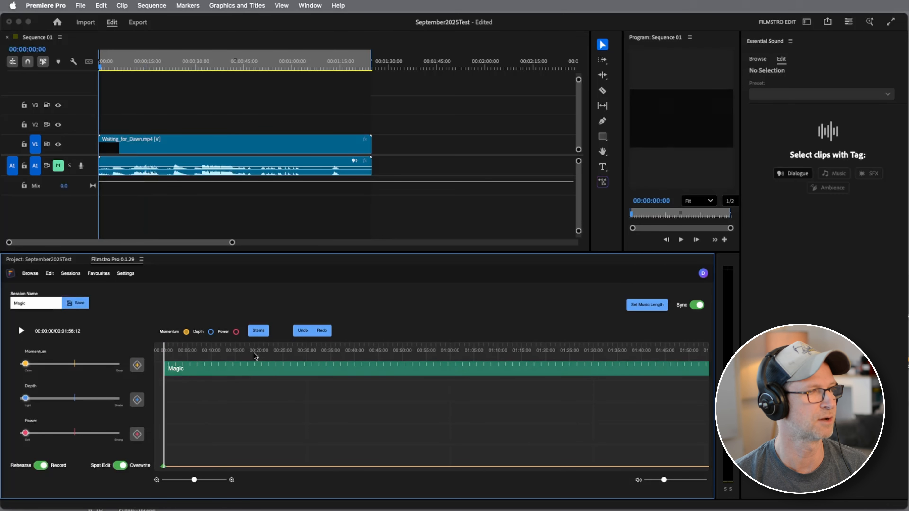
Add a Momentum keyframe on Magic at 00:15:21 and raise it to about the middle of the range.
click(239, 354)
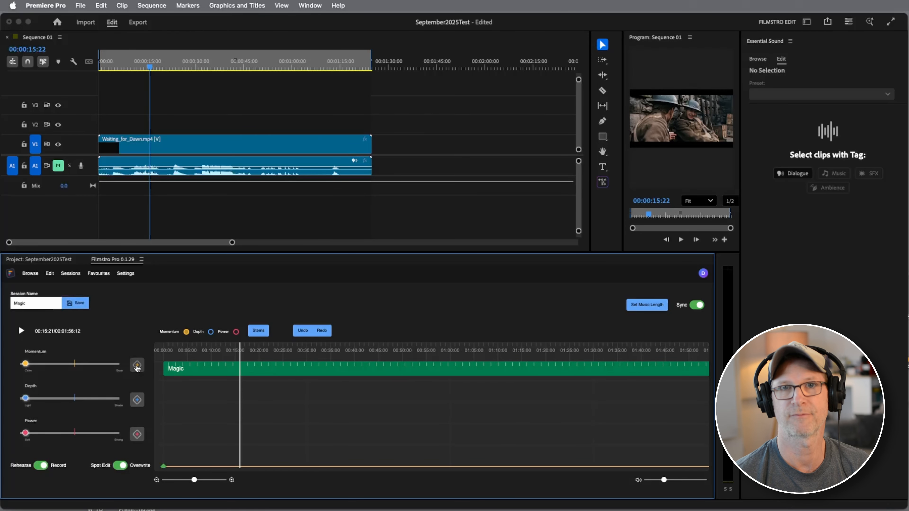
click(137, 366)
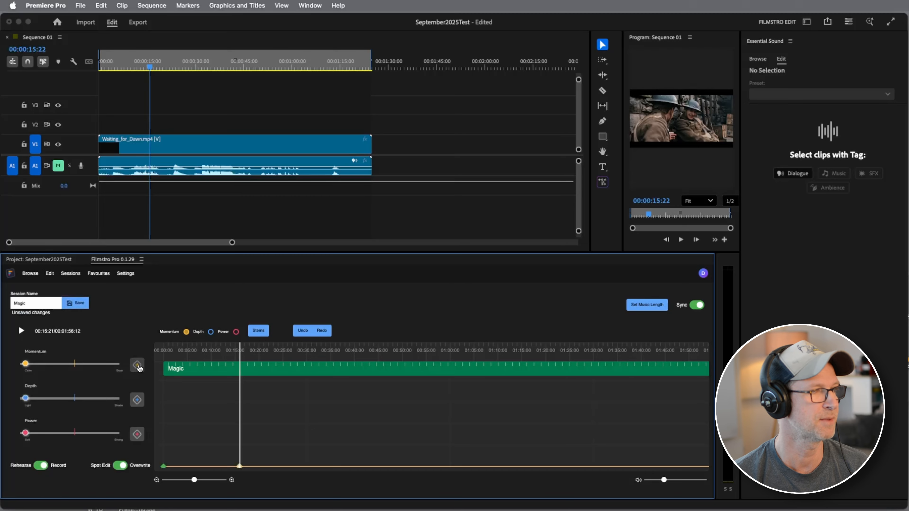
drag(27, 366, 78, 373)
Add a Depth keyframe on Magic at 00:52:04 and raise it to the middle of the range.
click(359, 347)
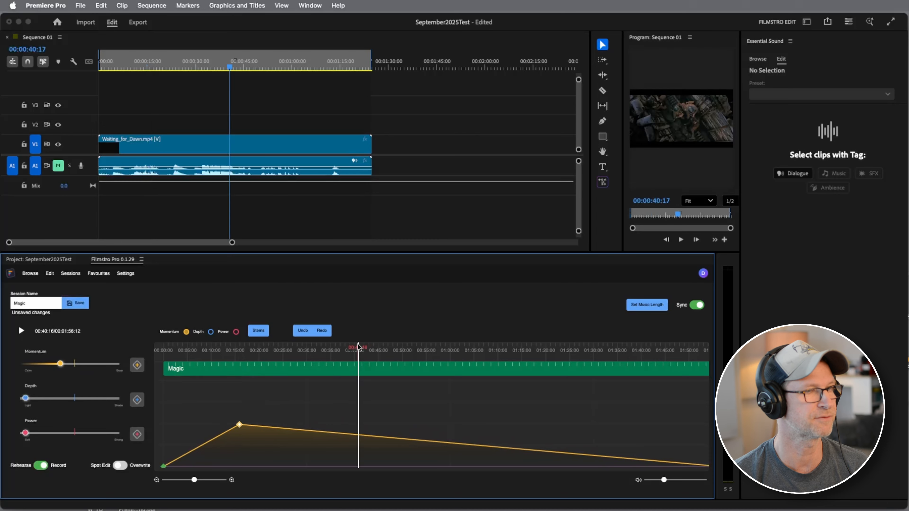
drag(379, 353, 415, 353)
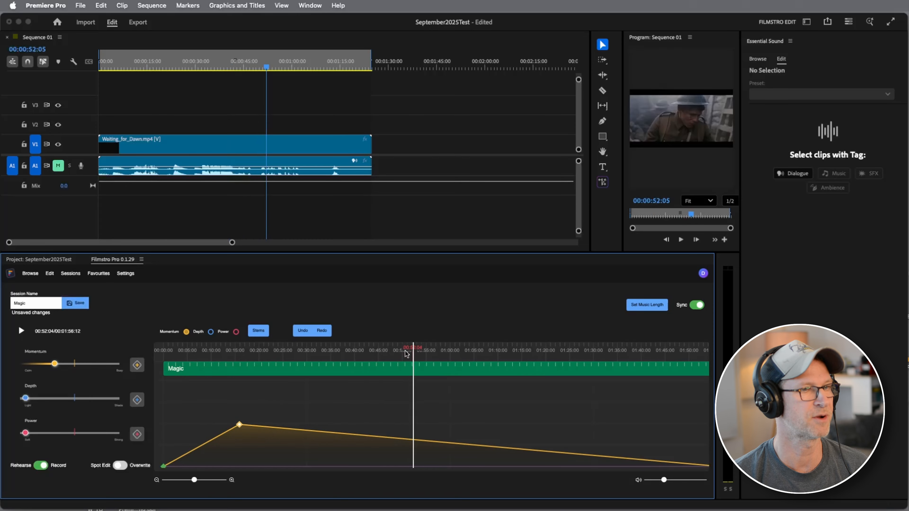
click(137, 400)
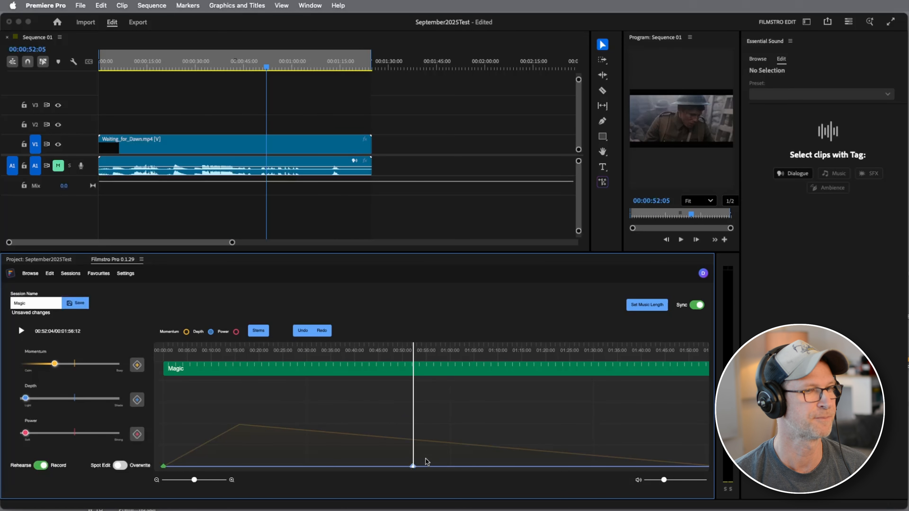
drag(25, 398, 75, 399)
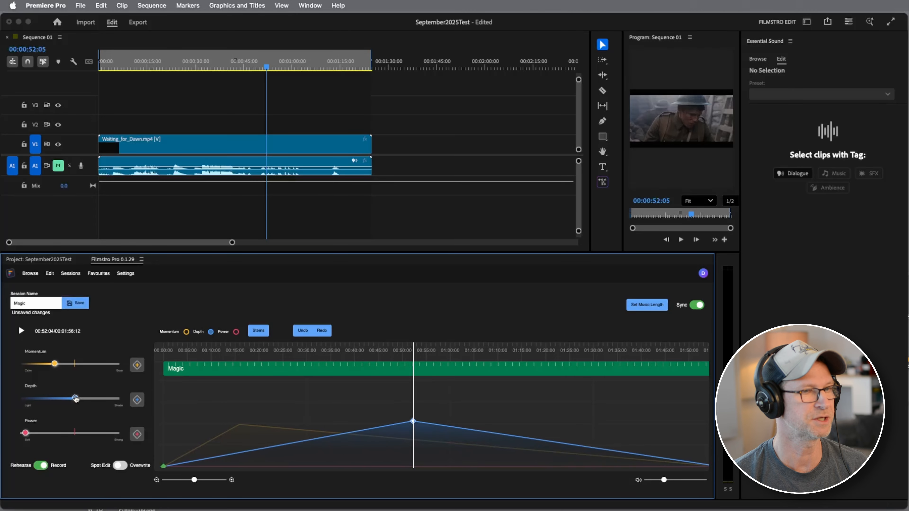
Examine the keyframe options and the Levels and Transition options for a selected range of Magic between about 00:25 and 00:47.
right_click(300, 406)
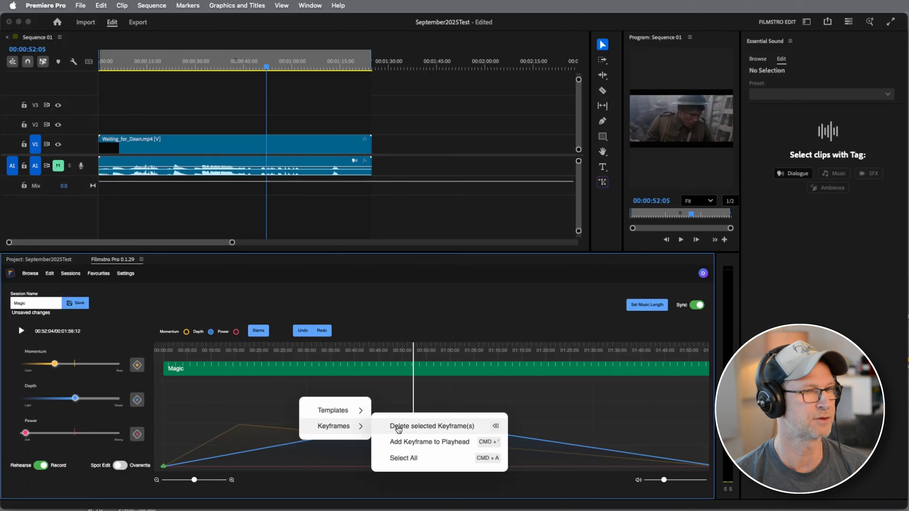
click(243, 403)
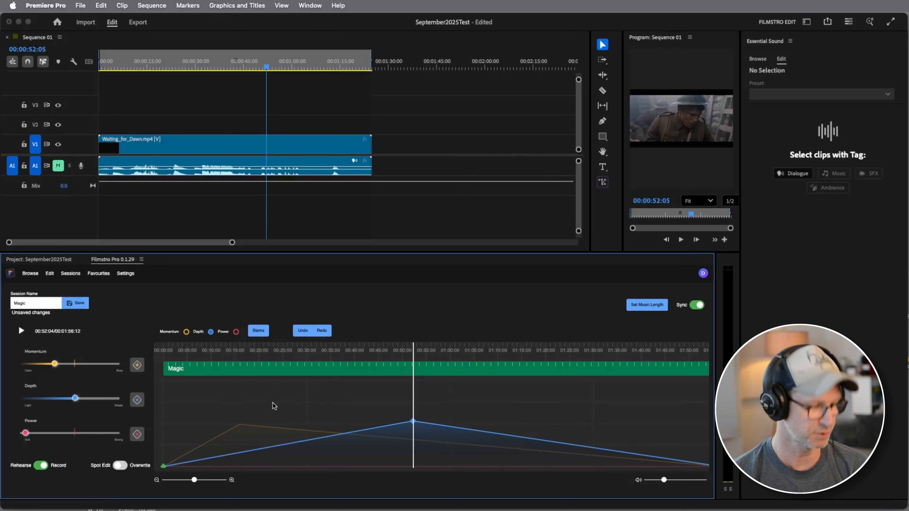
drag(284, 406, 391, 412)
right_click(336, 408)
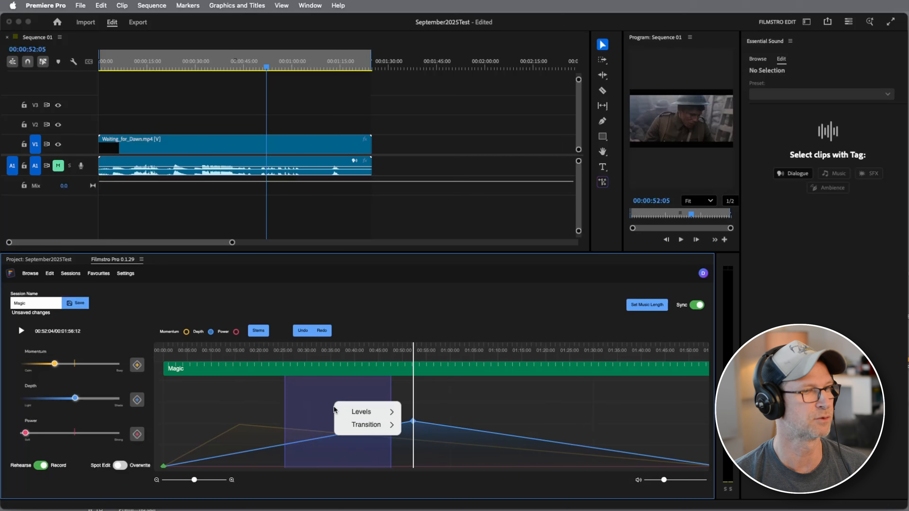
mouse_move(380, 416)
click(239, 406)
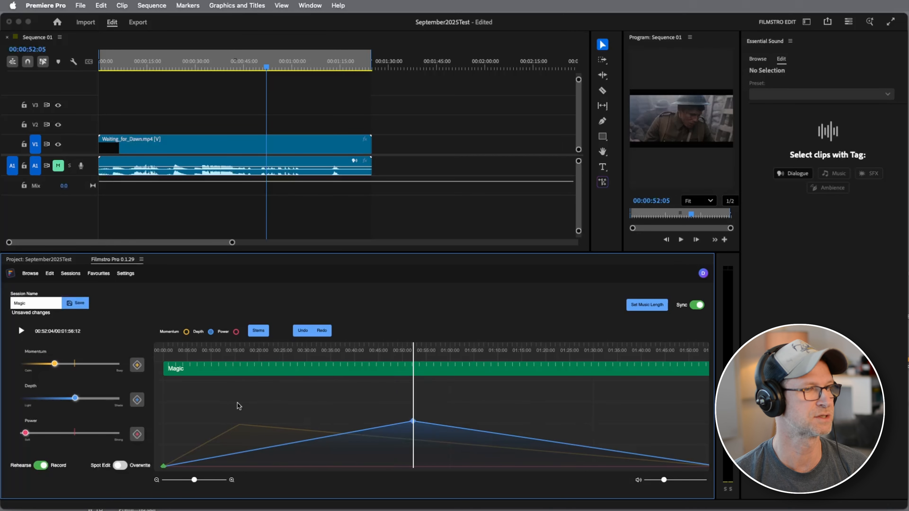
List Magic's percussion stems and, with the playhead at the start, apply the template with full Momentum and Power and mid-range Depth.
click(259, 332)
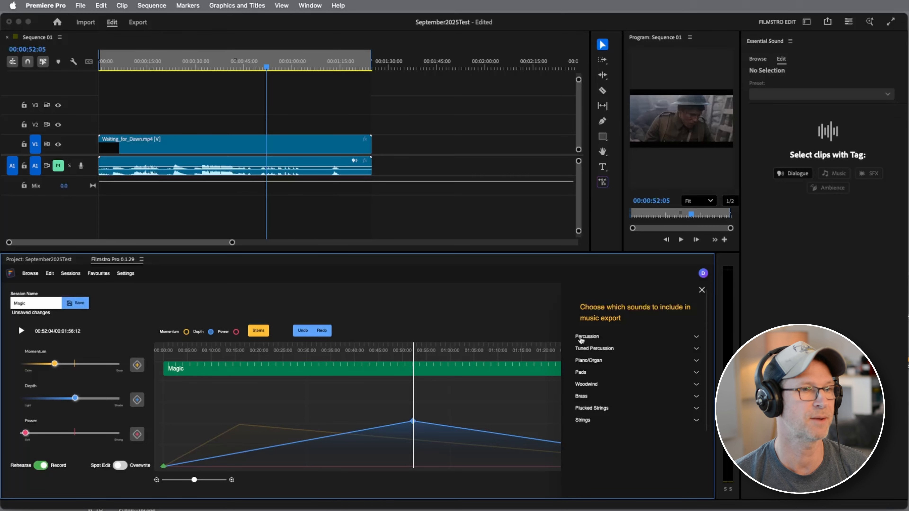
click(695, 338)
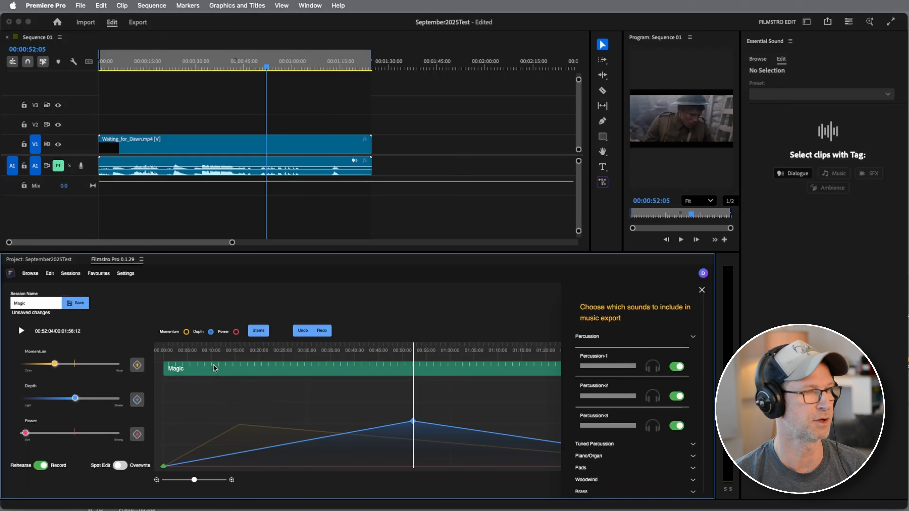
drag(219, 349, 164, 350)
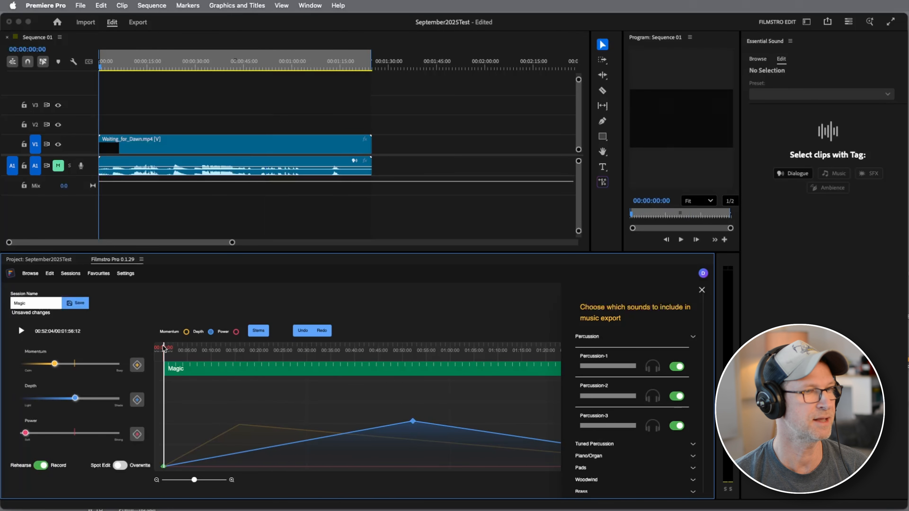
right_click(201, 399)
mouse_move(205, 404)
click(290, 412)
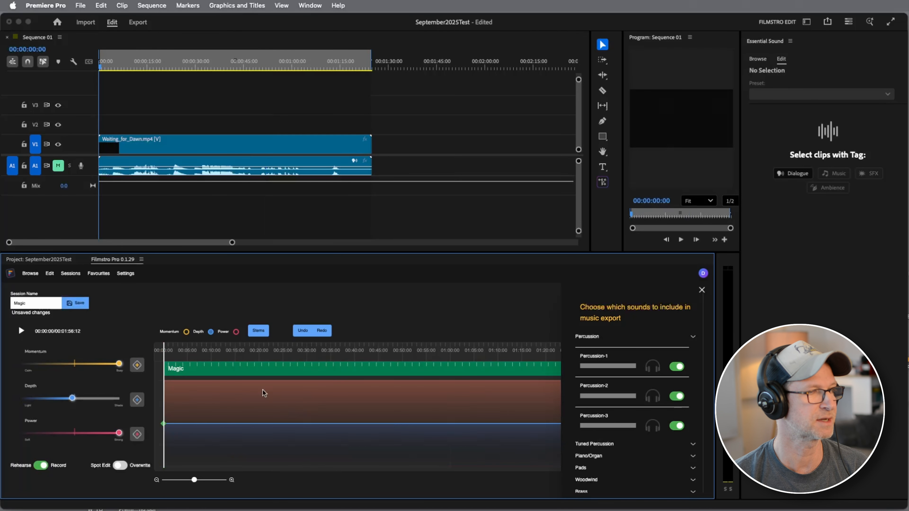
Play Magic from the start, solo the Percussion-1 stem to hear it alone, and stop playback.
key(space)
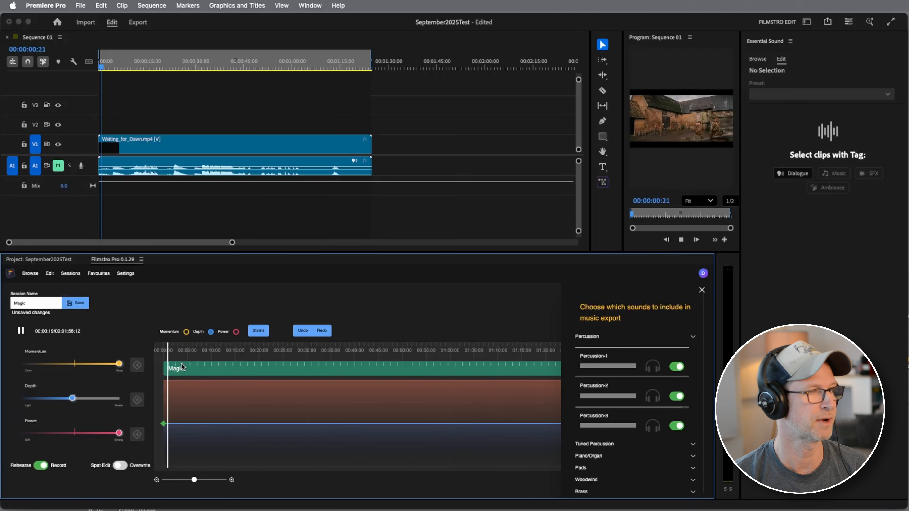
click(654, 368)
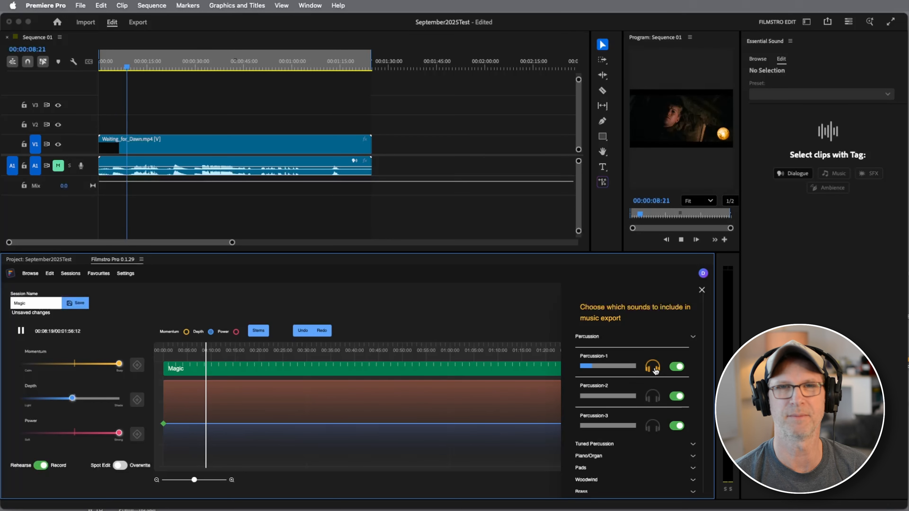
click(653, 371)
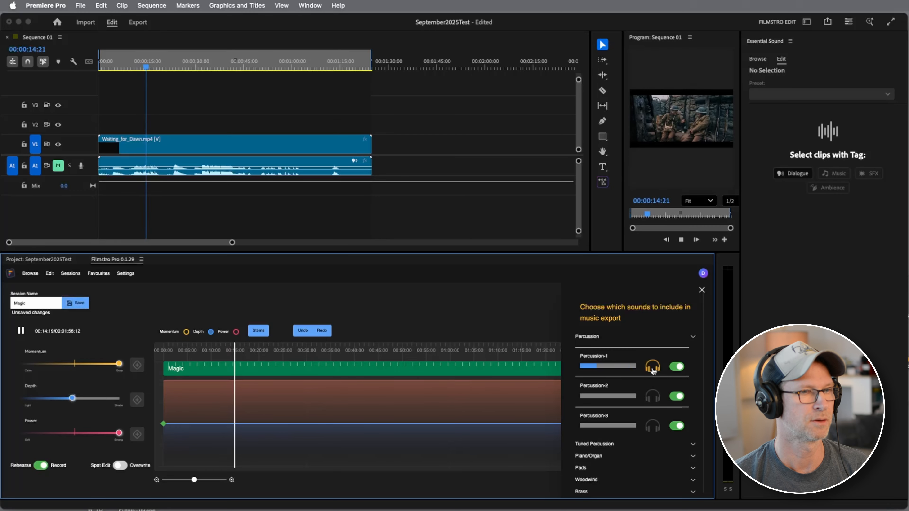
key(space)
Review the remaining percussion stems and the Piano/Organ stems, and close the stem list.
scroll(651, 394, down, 3)
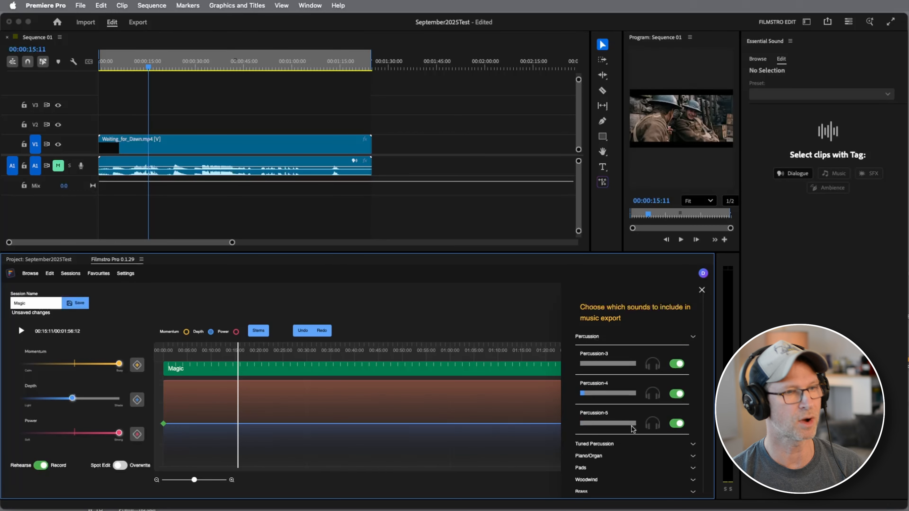
click(691, 456)
scroll(649, 466, down, 5)
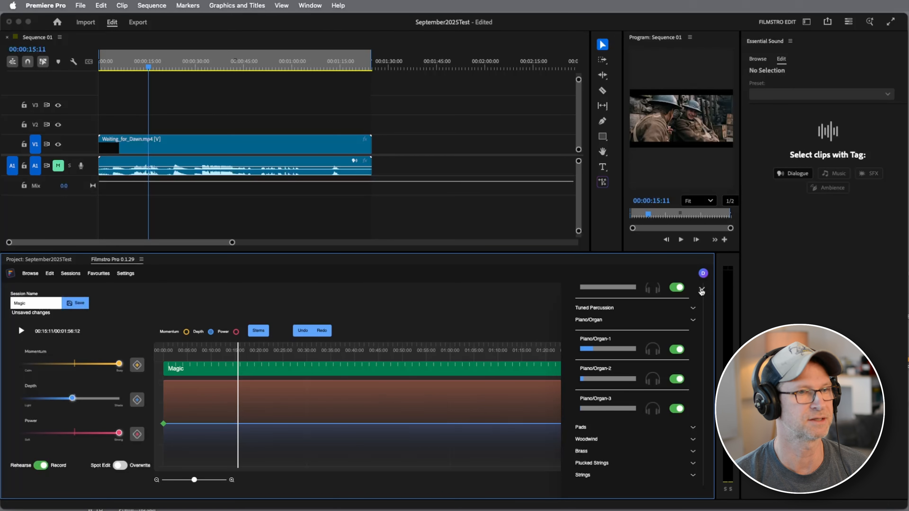
click(702, 292)
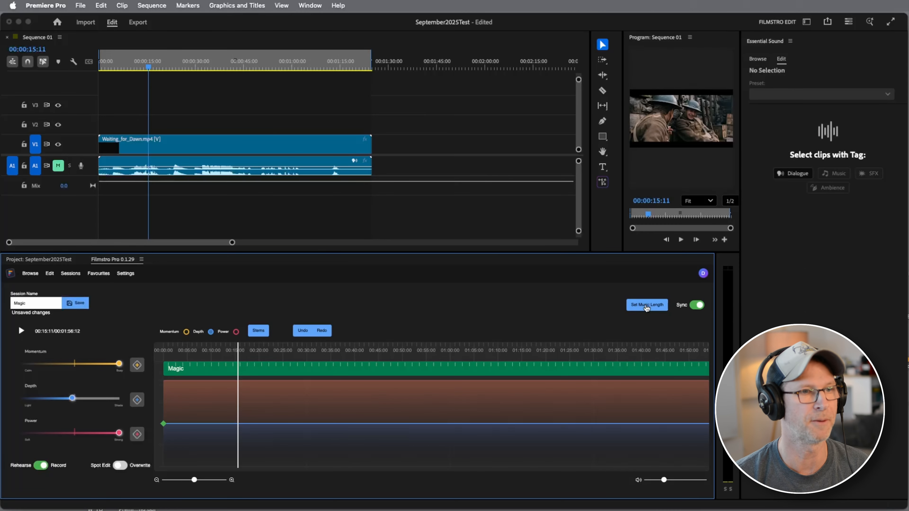
Match Magic's music length to the sequence's Time In/Time Out, enlarging the Filmstro panel to fit the length settings.
click(647, 305)
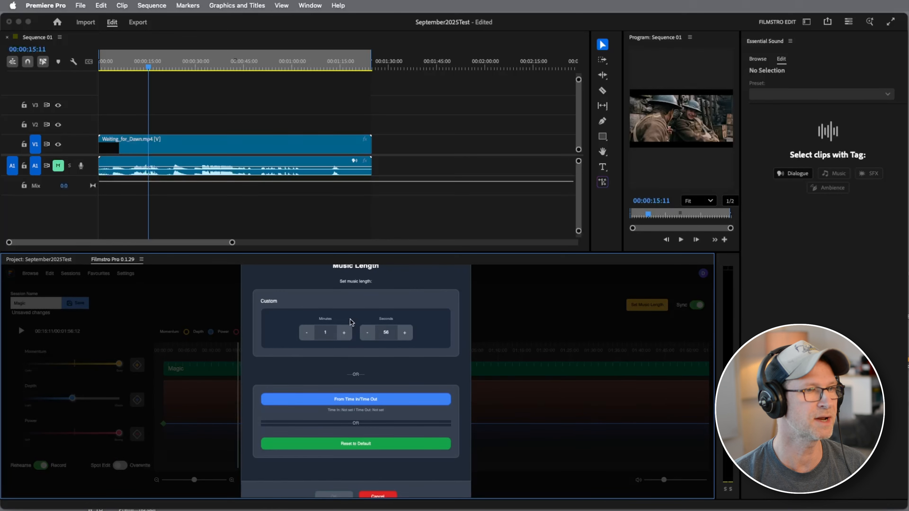
scroll(358, 361, down, 2)
scroll(357, 361, up, 2)
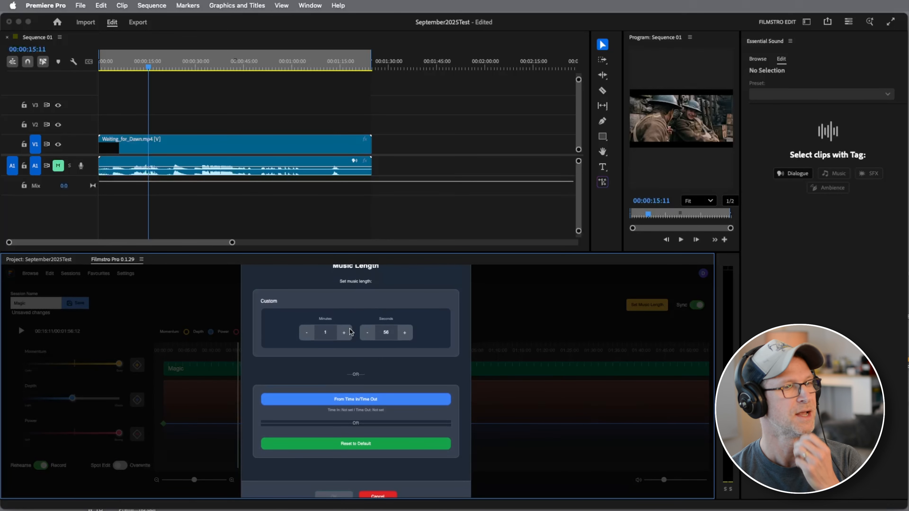
drag(361, 252, 361, 238)
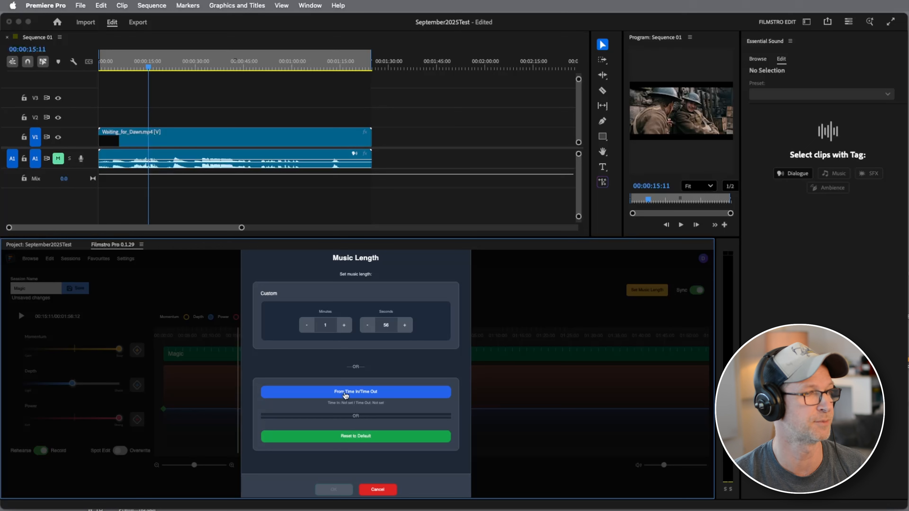
click(355, 394)
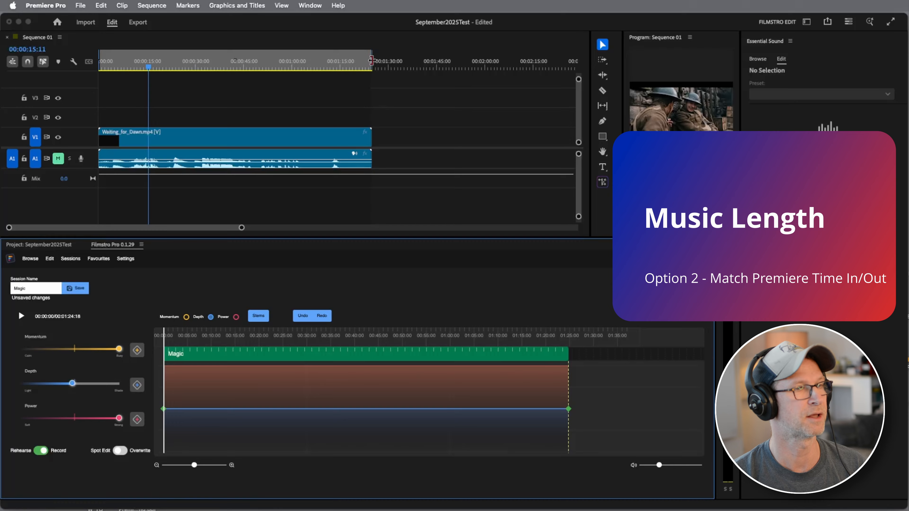
Extend the sequence's out point to about 00:01:47 and match Magic's music length to the new Time In/Time Out.
click(397, 61)
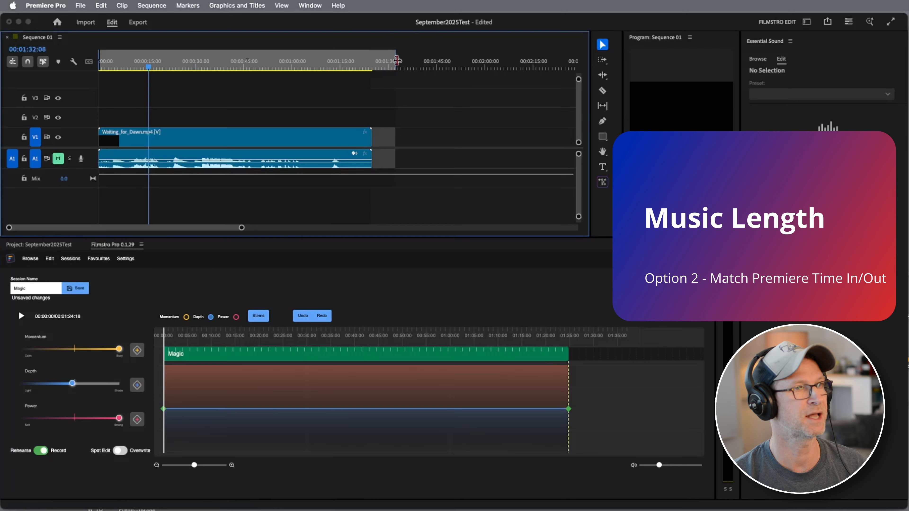
drag(396, 60, 448, 61)
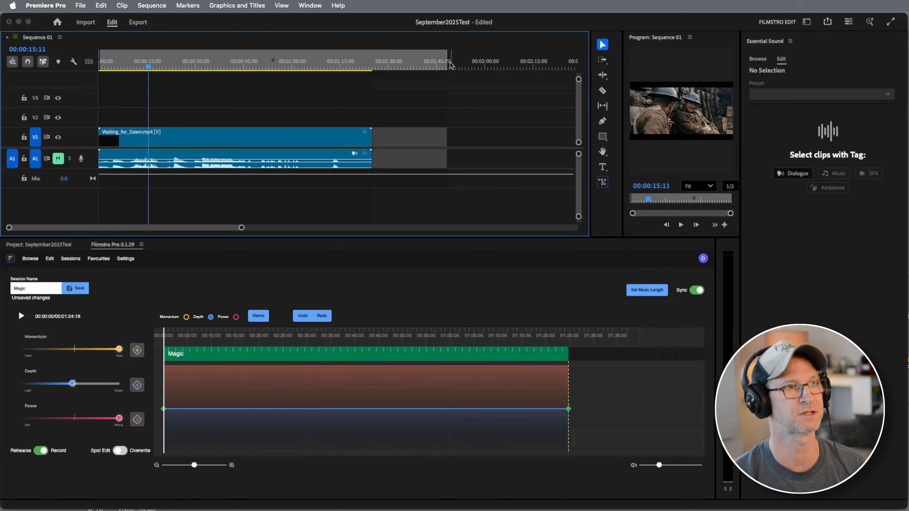
click(646, 292)
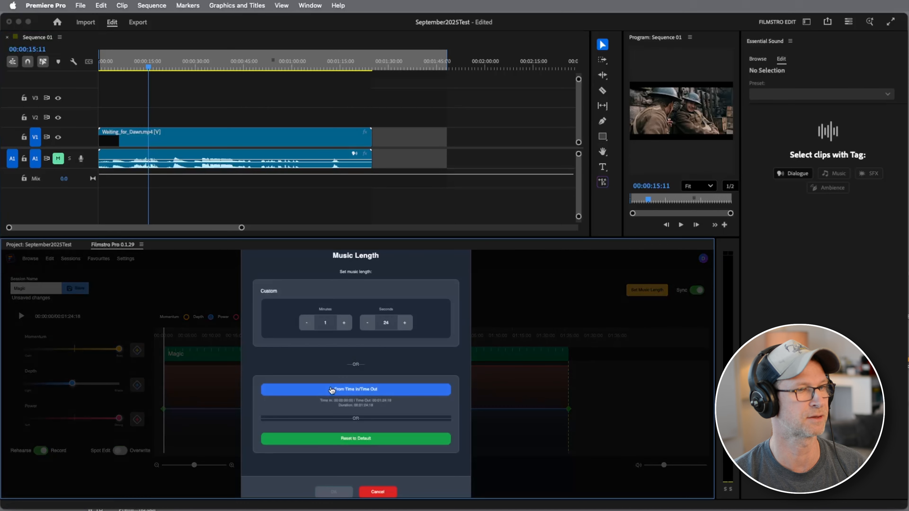
click(331, 389)
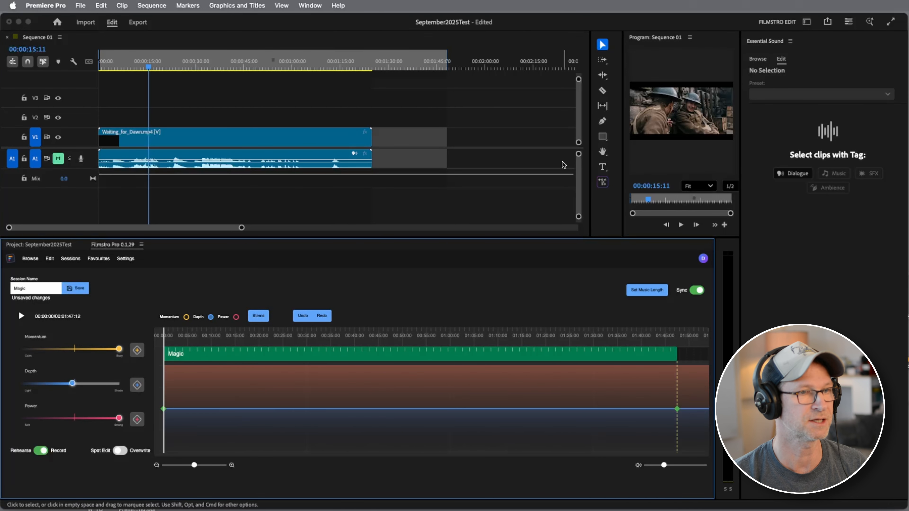
Reset Magic's music length to the default.
click(642, 292)
click(372, 438)
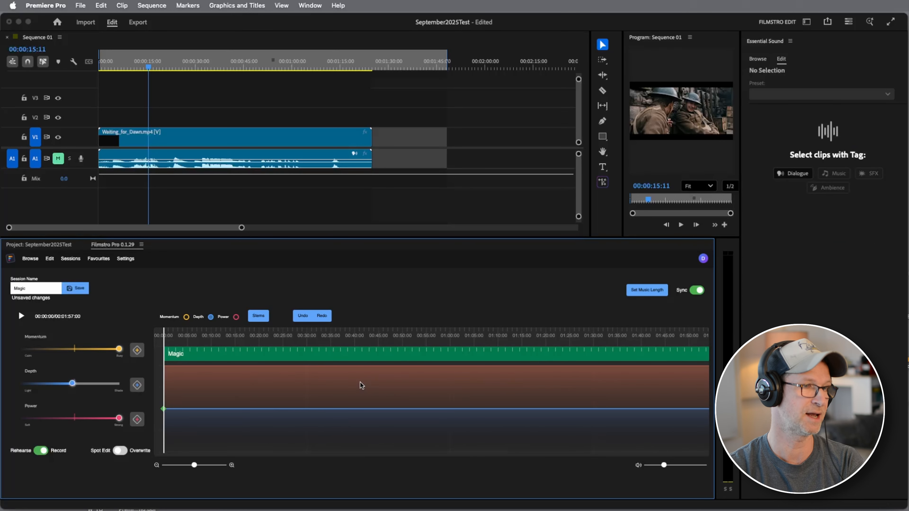
Save the Filmstro session under the name Magic4 and export its music to the project.
click(35, 288)
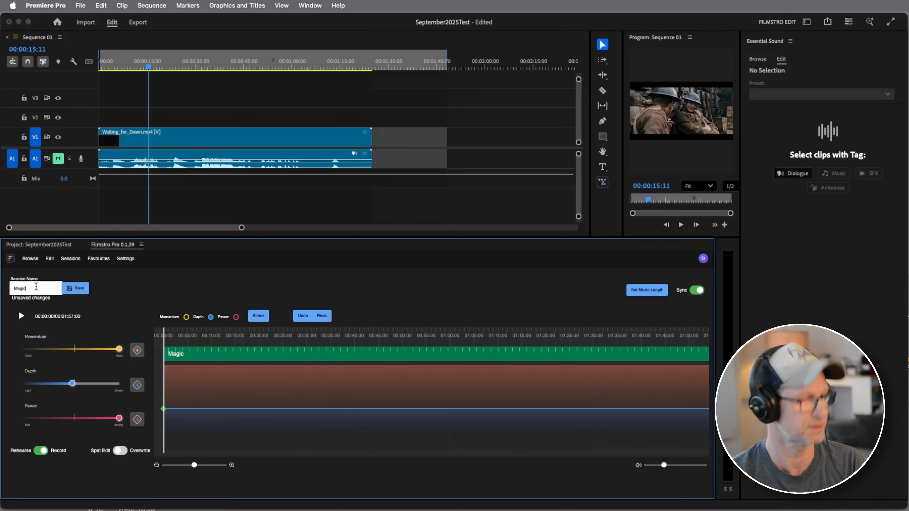
text(4)
click(73, 288)
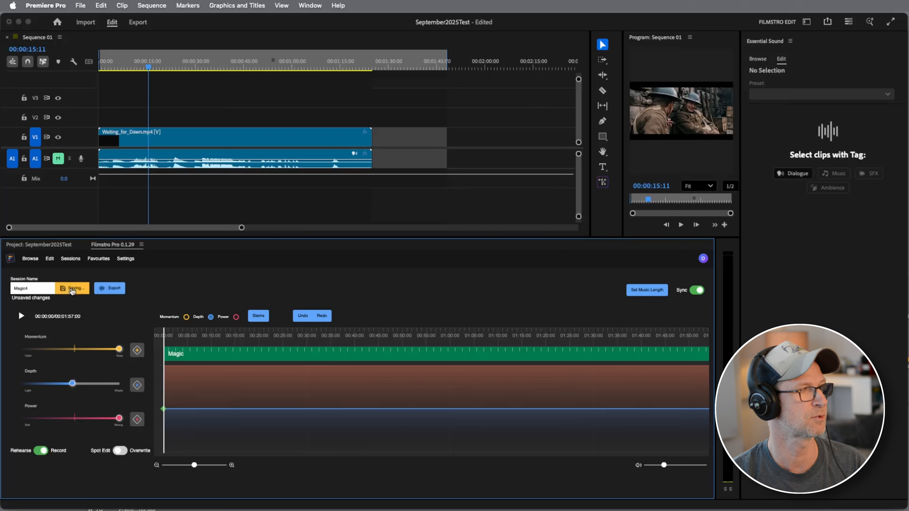
click(103, 288)
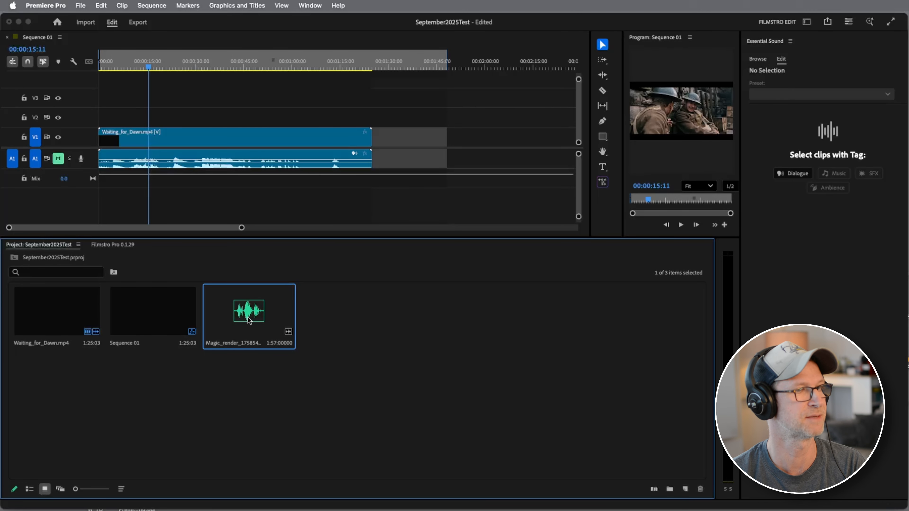
Place the exported Magic render at the sequence's start on audio track A2 and move the sequence playhead to the beginning.
drag(246, 315, 117, 207)
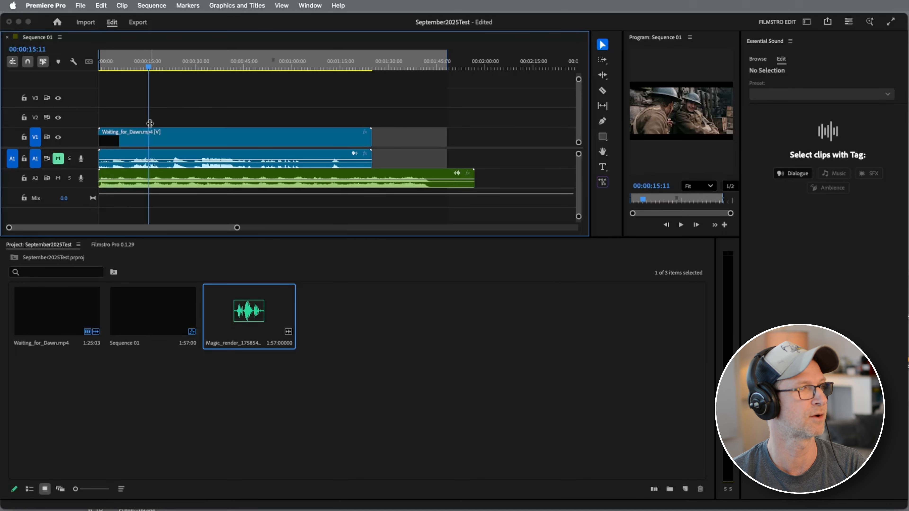
drag(131, 64, 93, 67)
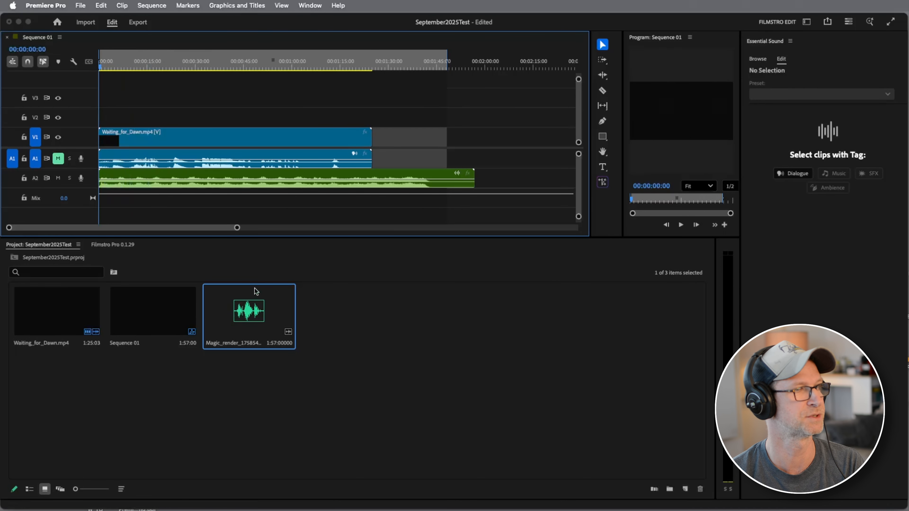
Return to the Filmstro session and choose the Remix Tool for the sequence's music clip.
click(103, 247)
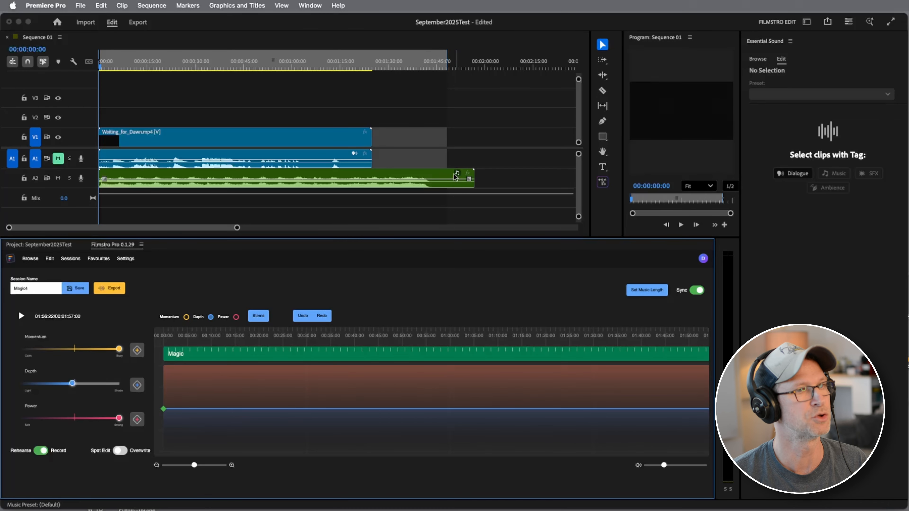
click(604, 75)
click(641, 106)
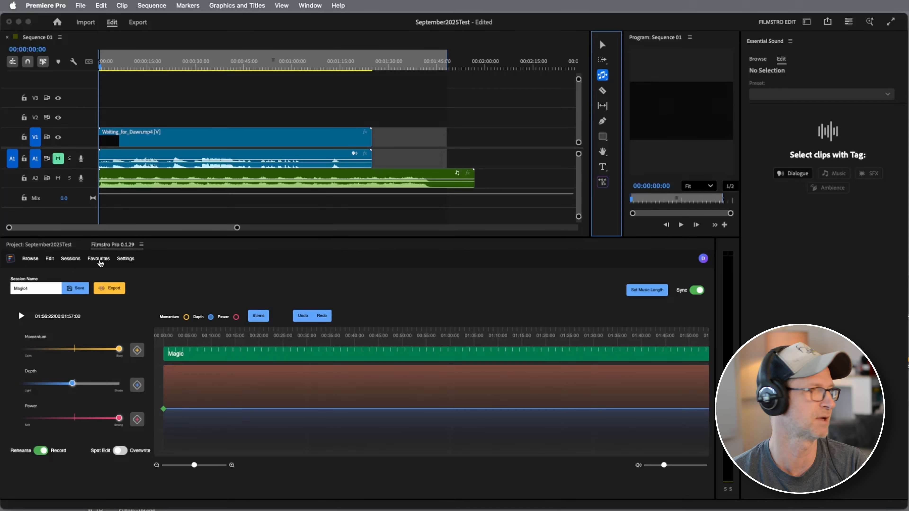
Leave the Magic4 session and look through the list of saved sessions.
click(71, 262)
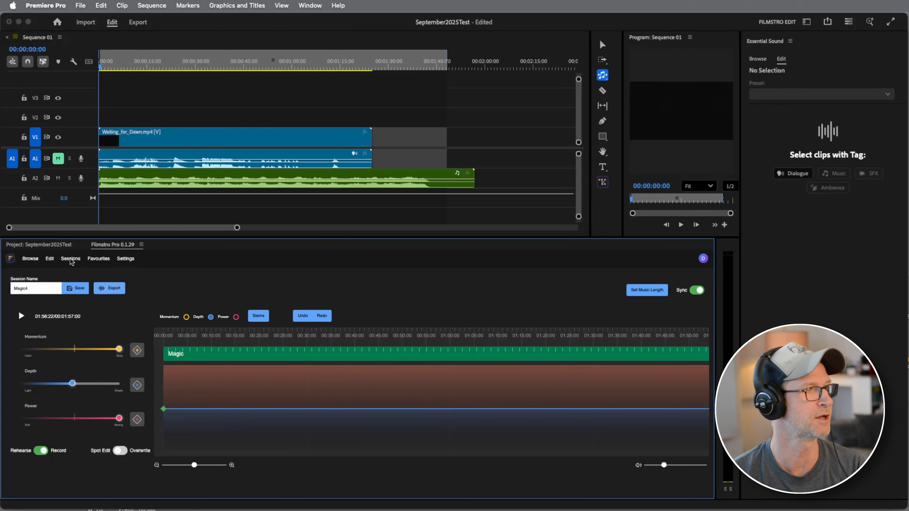
click(71, 261)
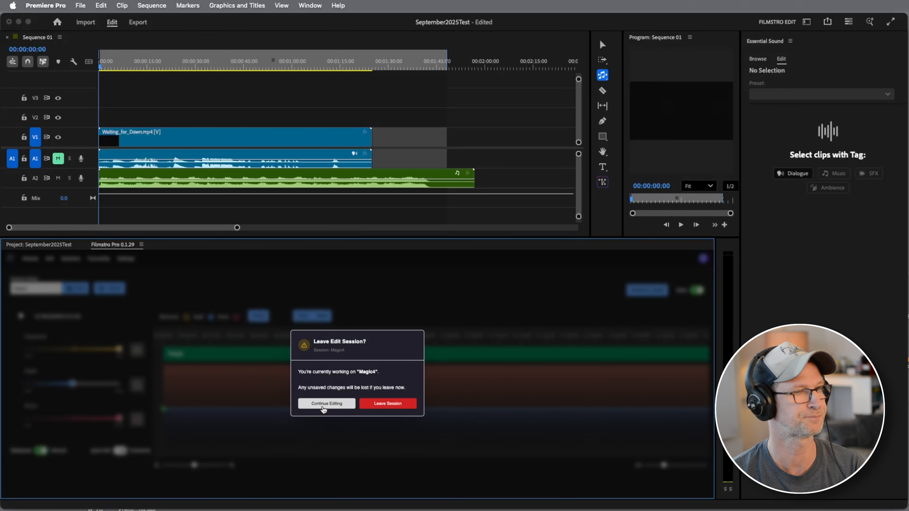
click(372, 404)
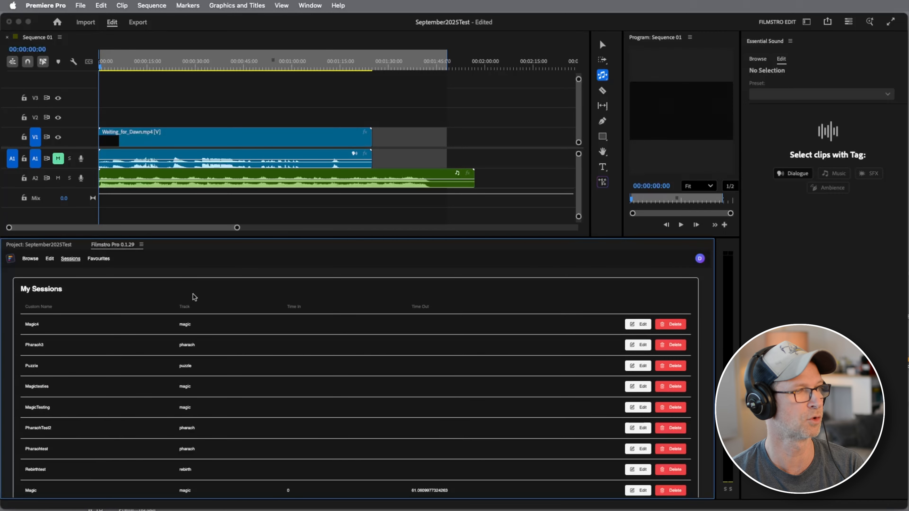
scroll(254, 373, down, 5)
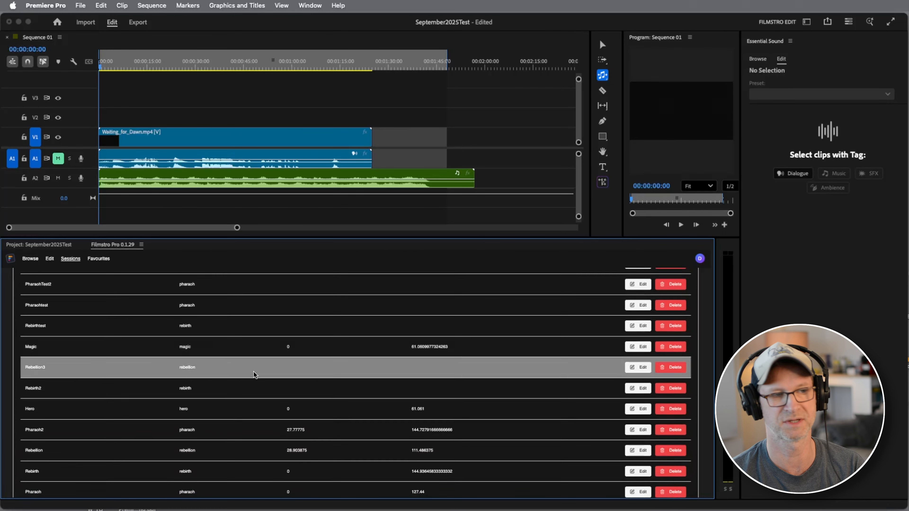
scroll(254, 374, up, 5)
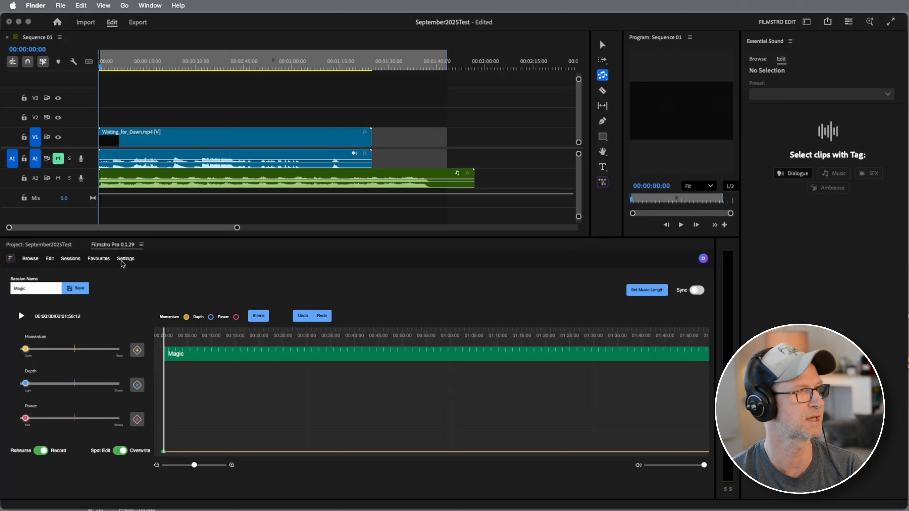
Examine the Filmstro settings for length calculation, transitions and sample rate, and close the settings without changing any option.
click(124, 259)
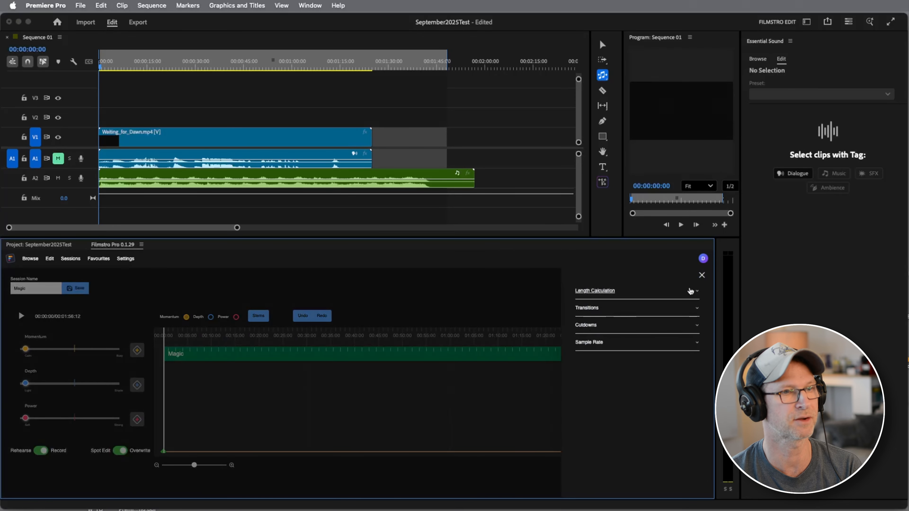
click(699, 293)
click(697, 294)
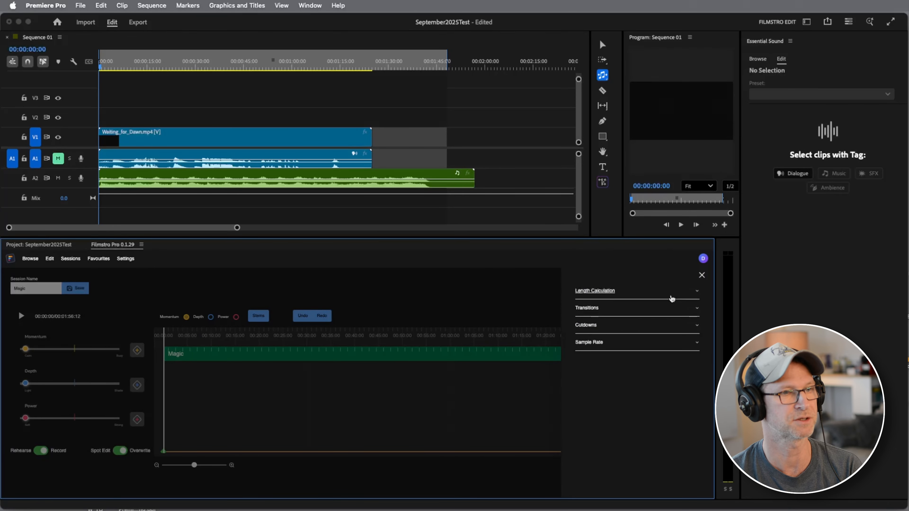
click(699, 309)
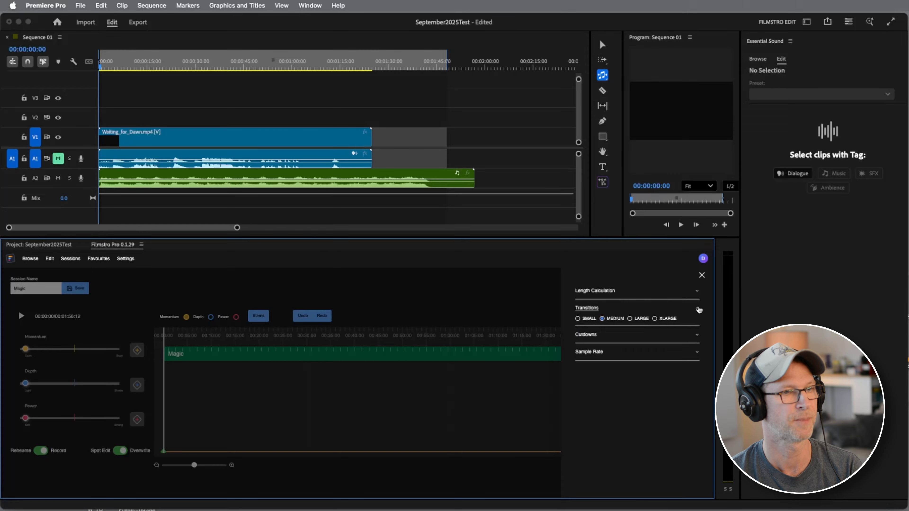
click(699, 309)
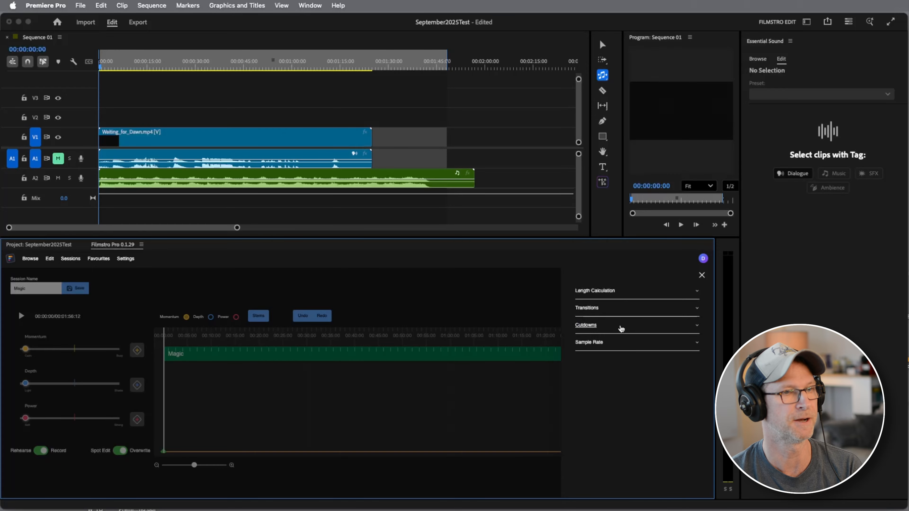
click(698, 346)
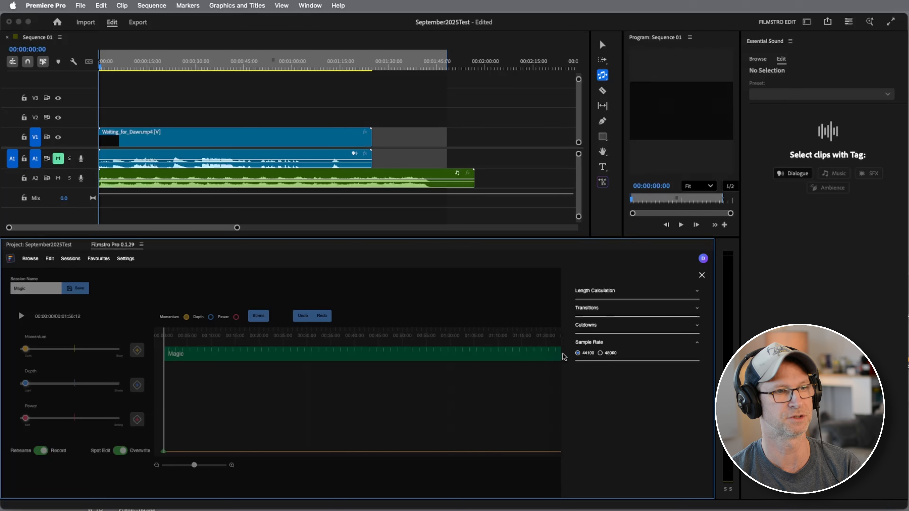
click(566, 362)
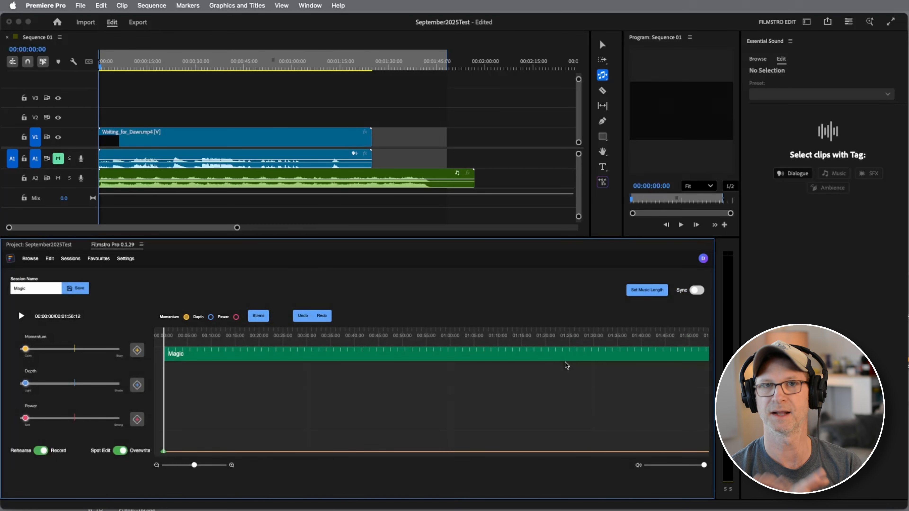